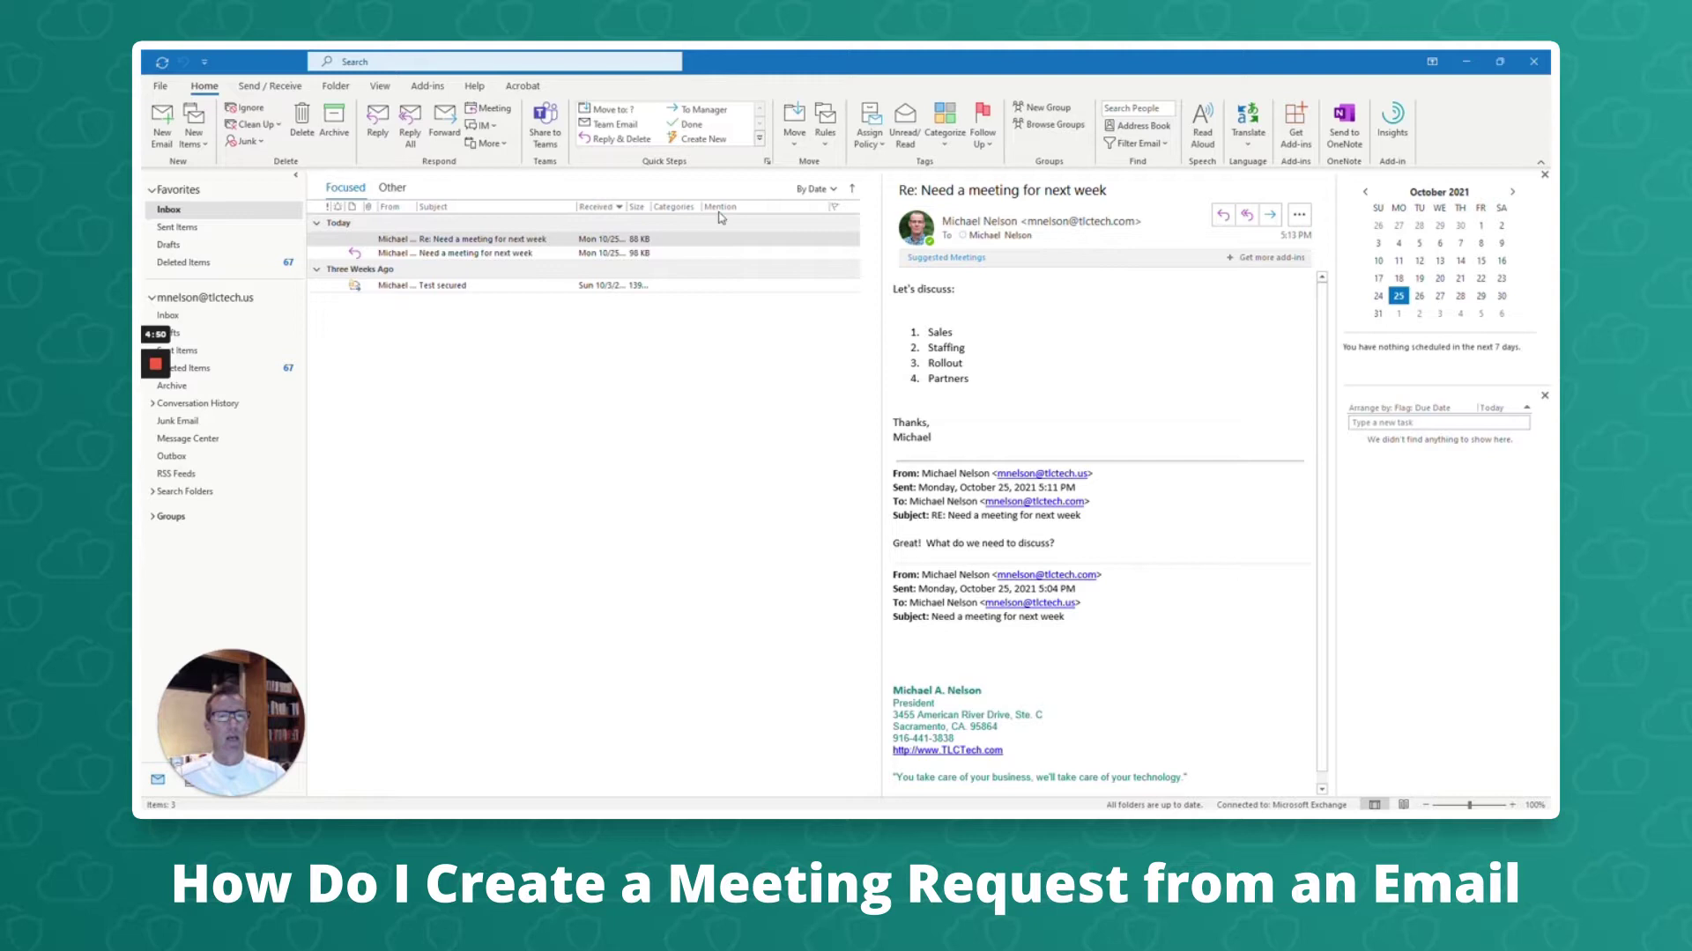
Select the latest reply in the thread and review its four agenda items.
{"action": "left_click", "coordinate": [573, 242]}
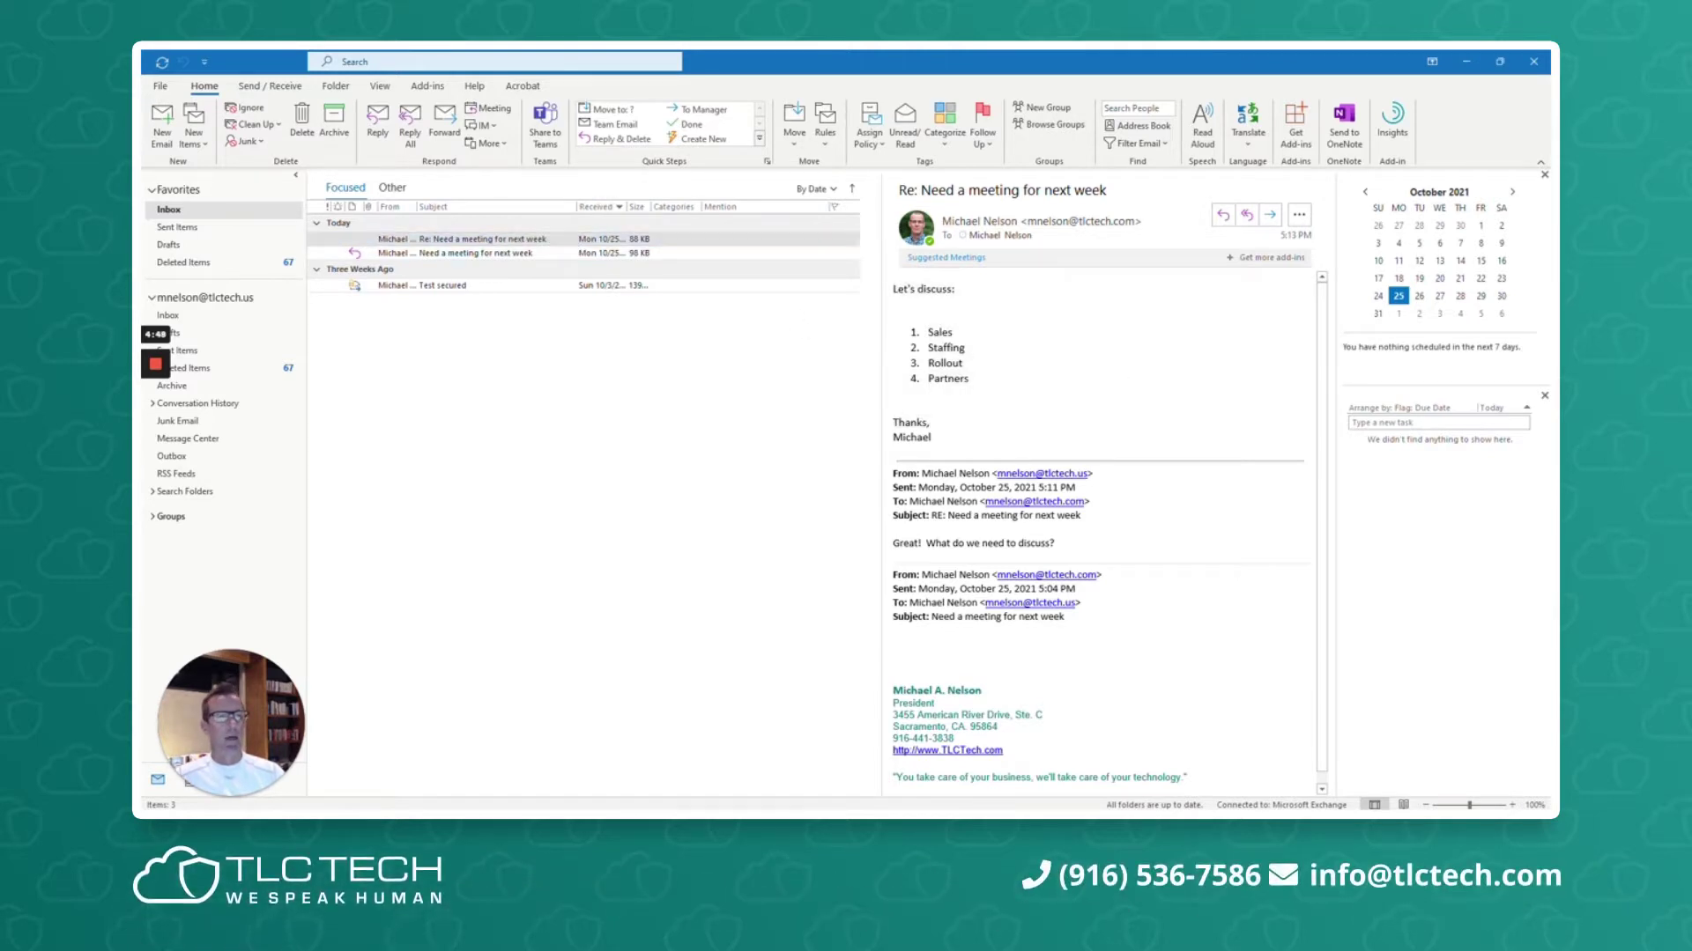
{"action": "scroll", "coordinate": [1106, 529], "scroll_direction": "down", "scroll_amount": 1}
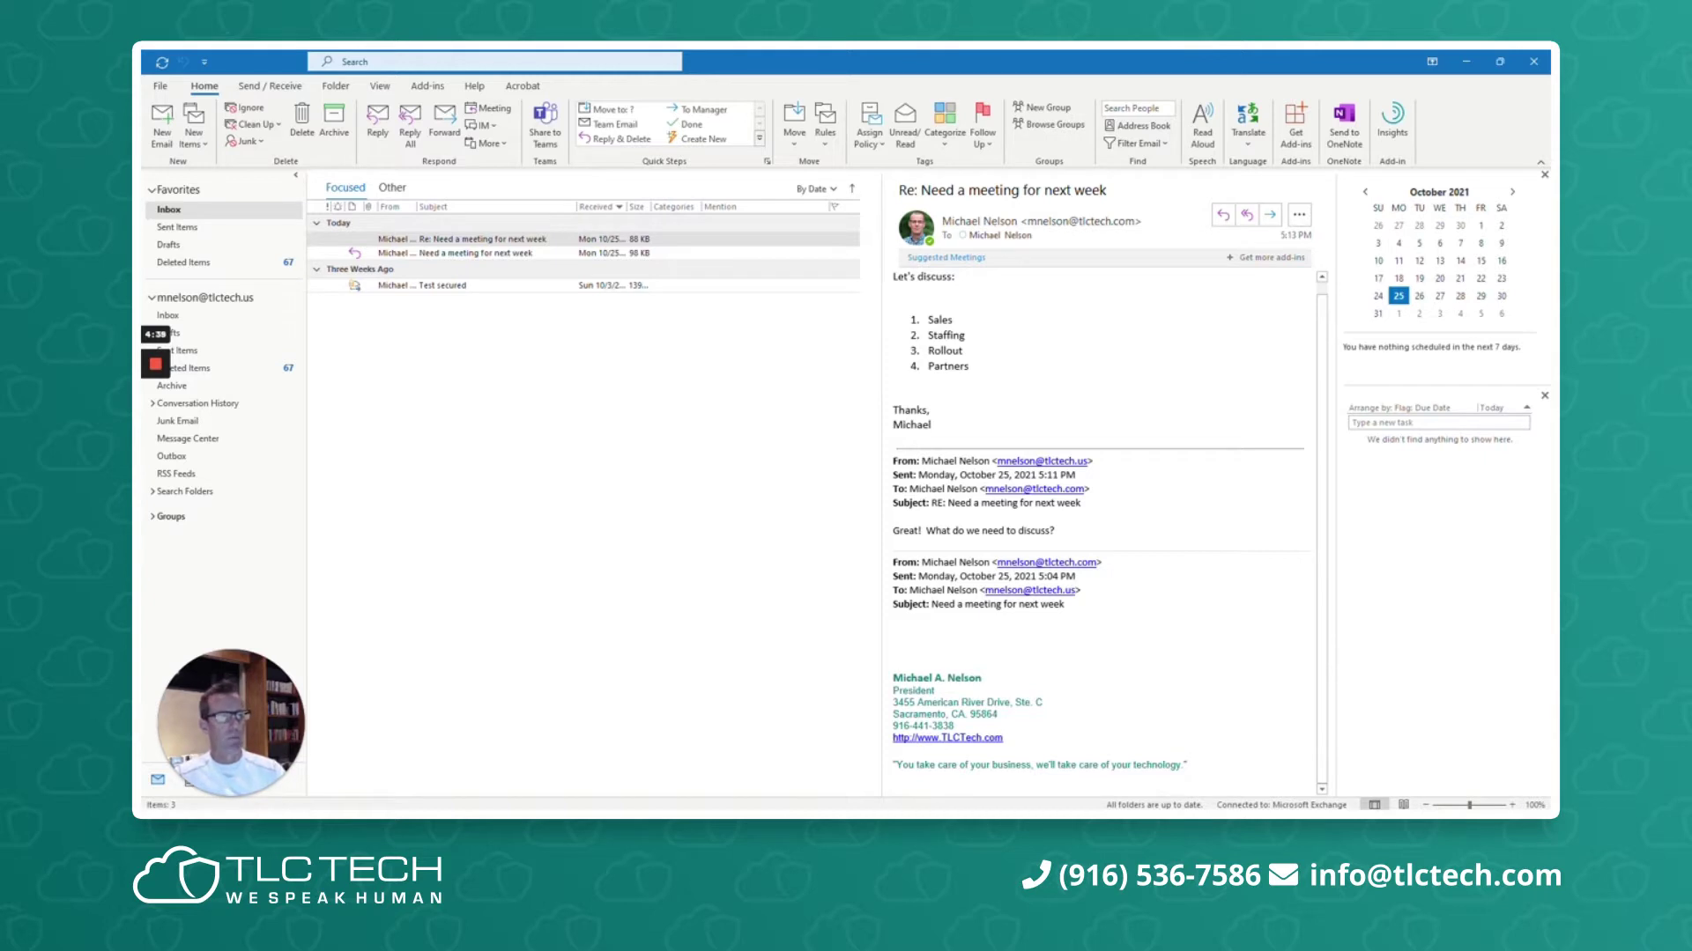
{"action": "left_click_drag", "start_coordinate": [1088, 461], "coordinate": [1072, 461]}
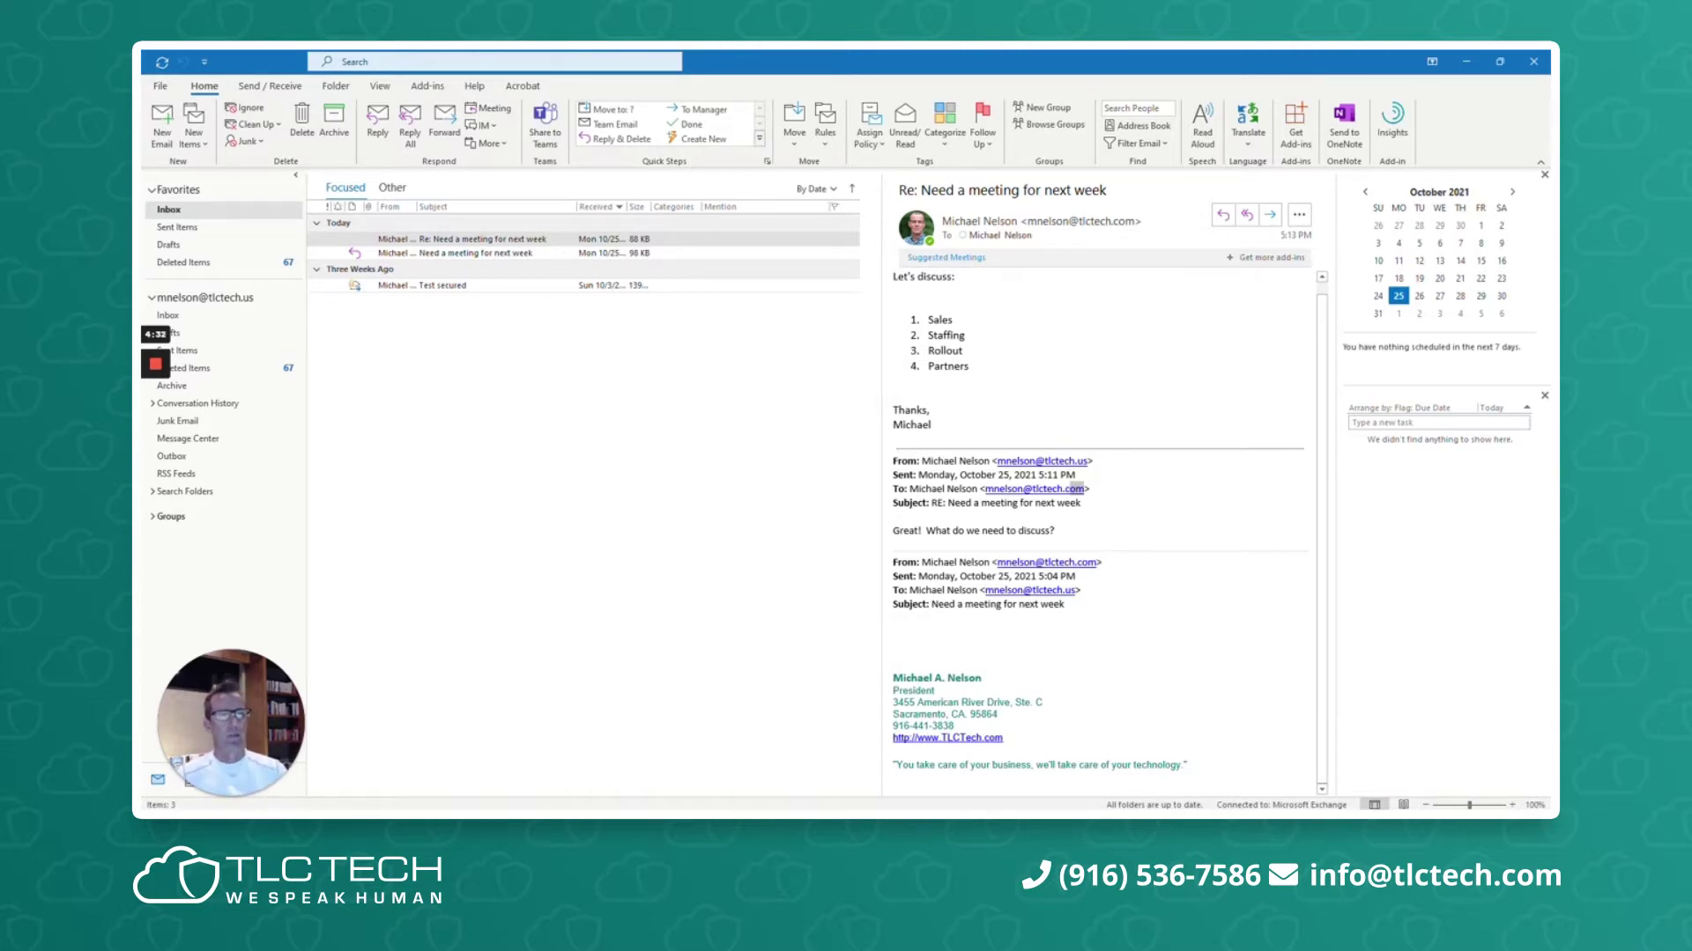
{"action": "scroll", "coordinate": [1101, 529], "scroll_direction": "up", "scroll_amount": 1}
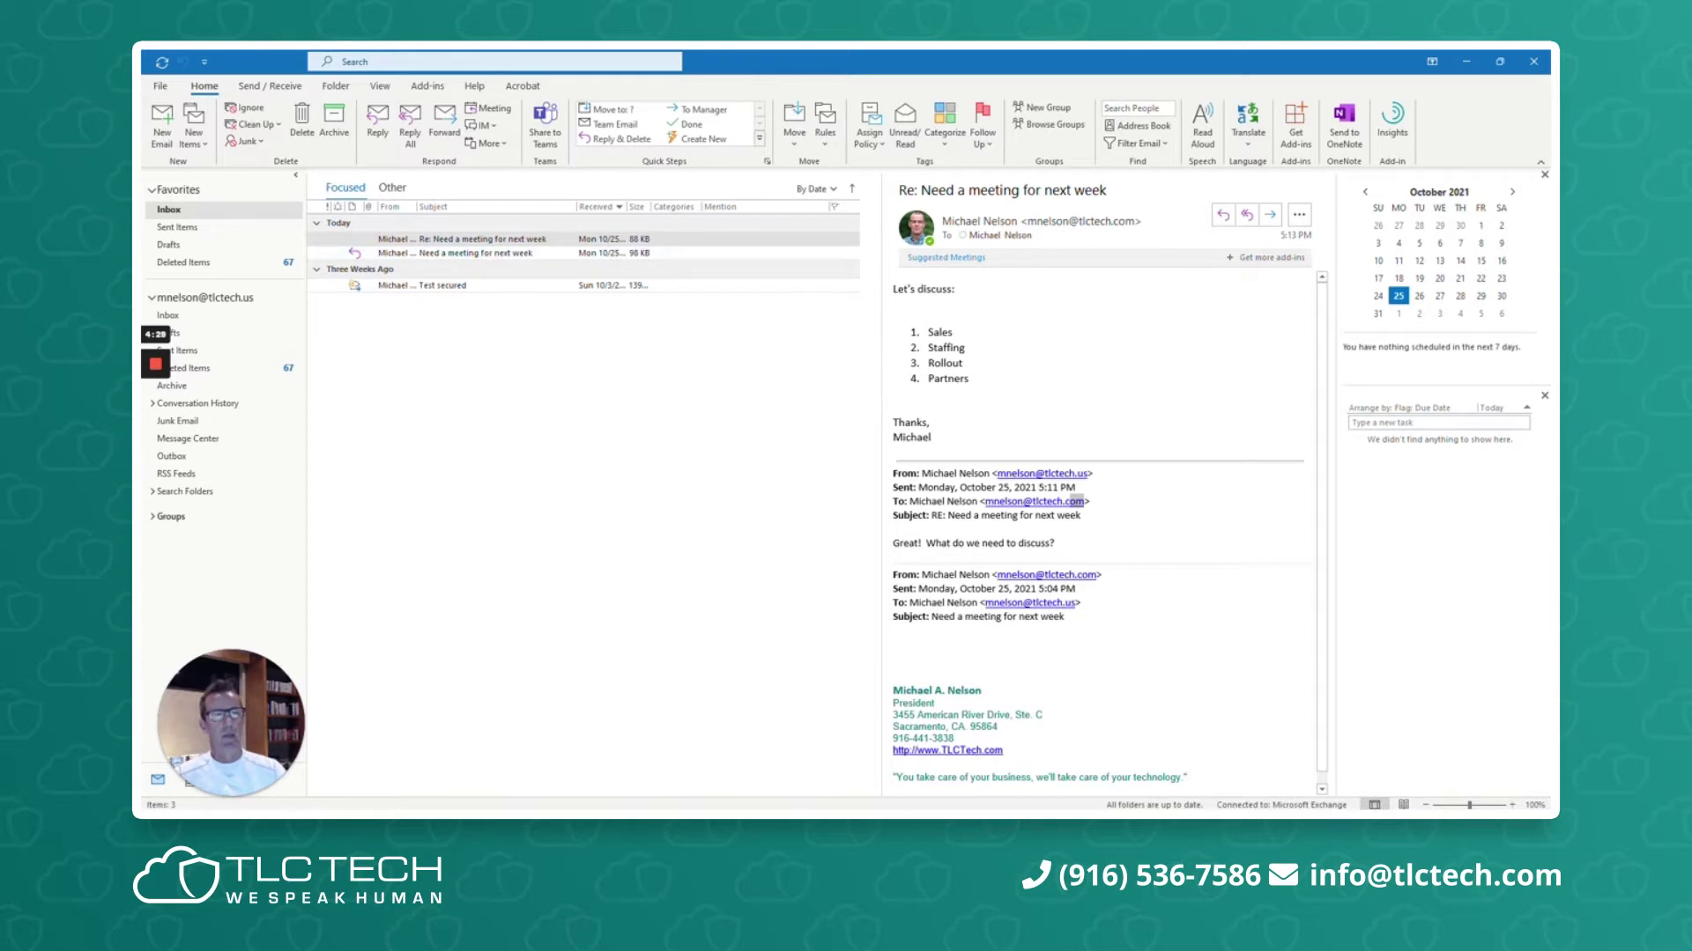
{"action": "left_click_drag", "start_coordinate": [972, 393], "coordinate": [896, 303]}
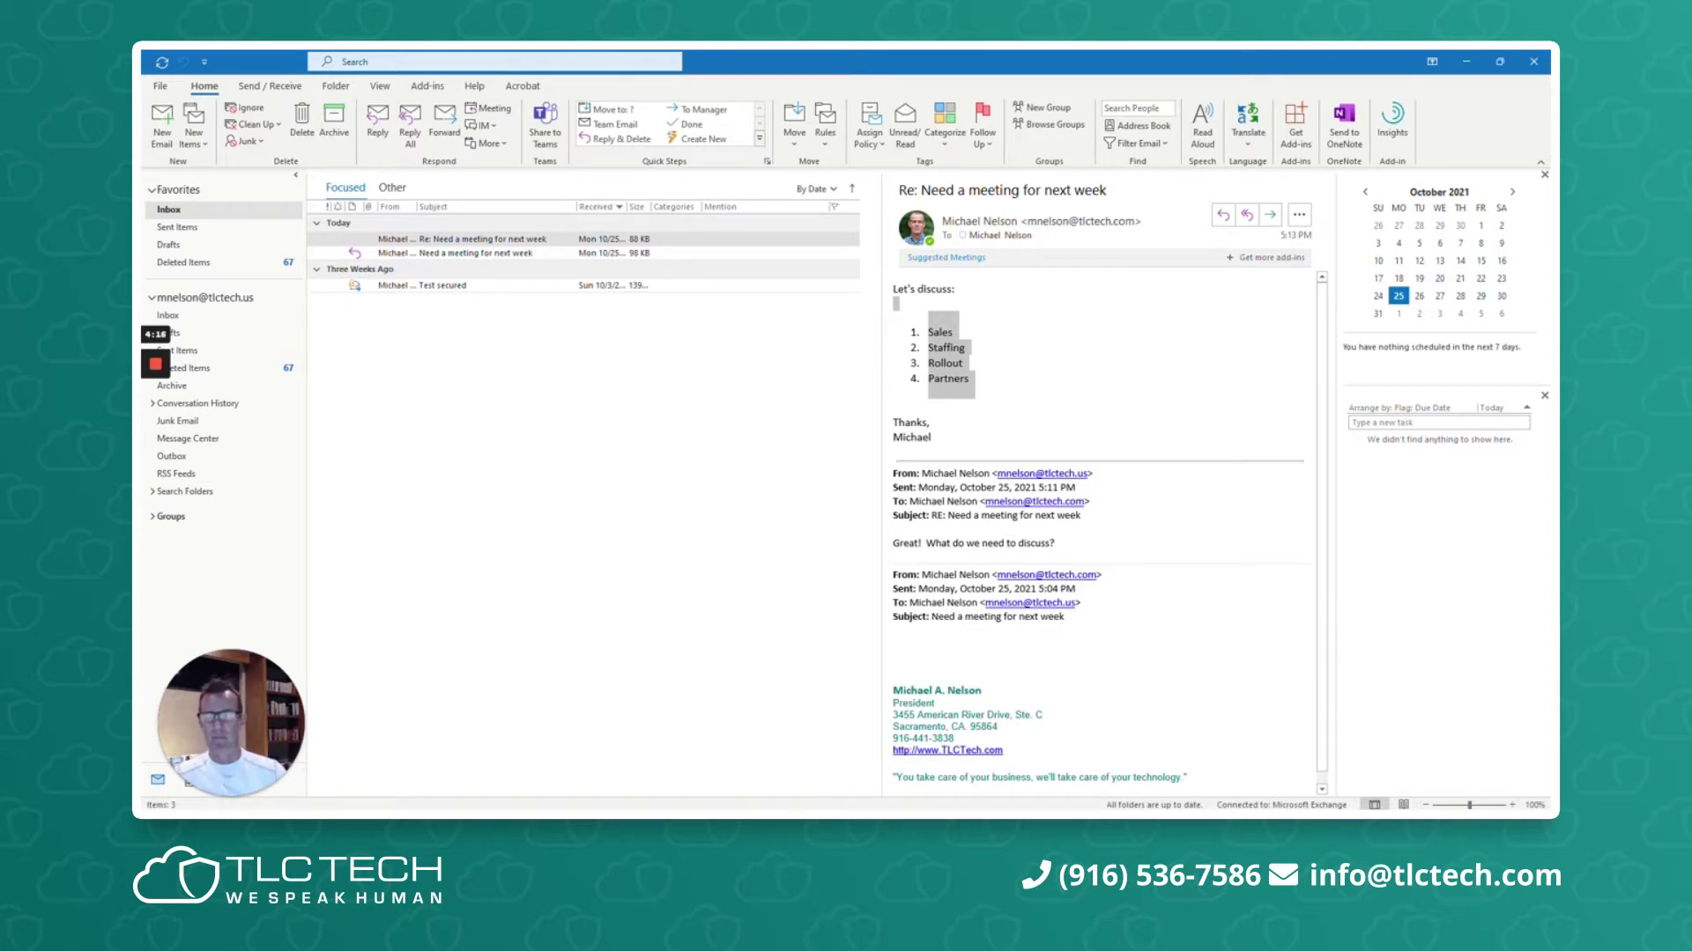
{"action": "left_click", "coordinate": [1104, 373]}
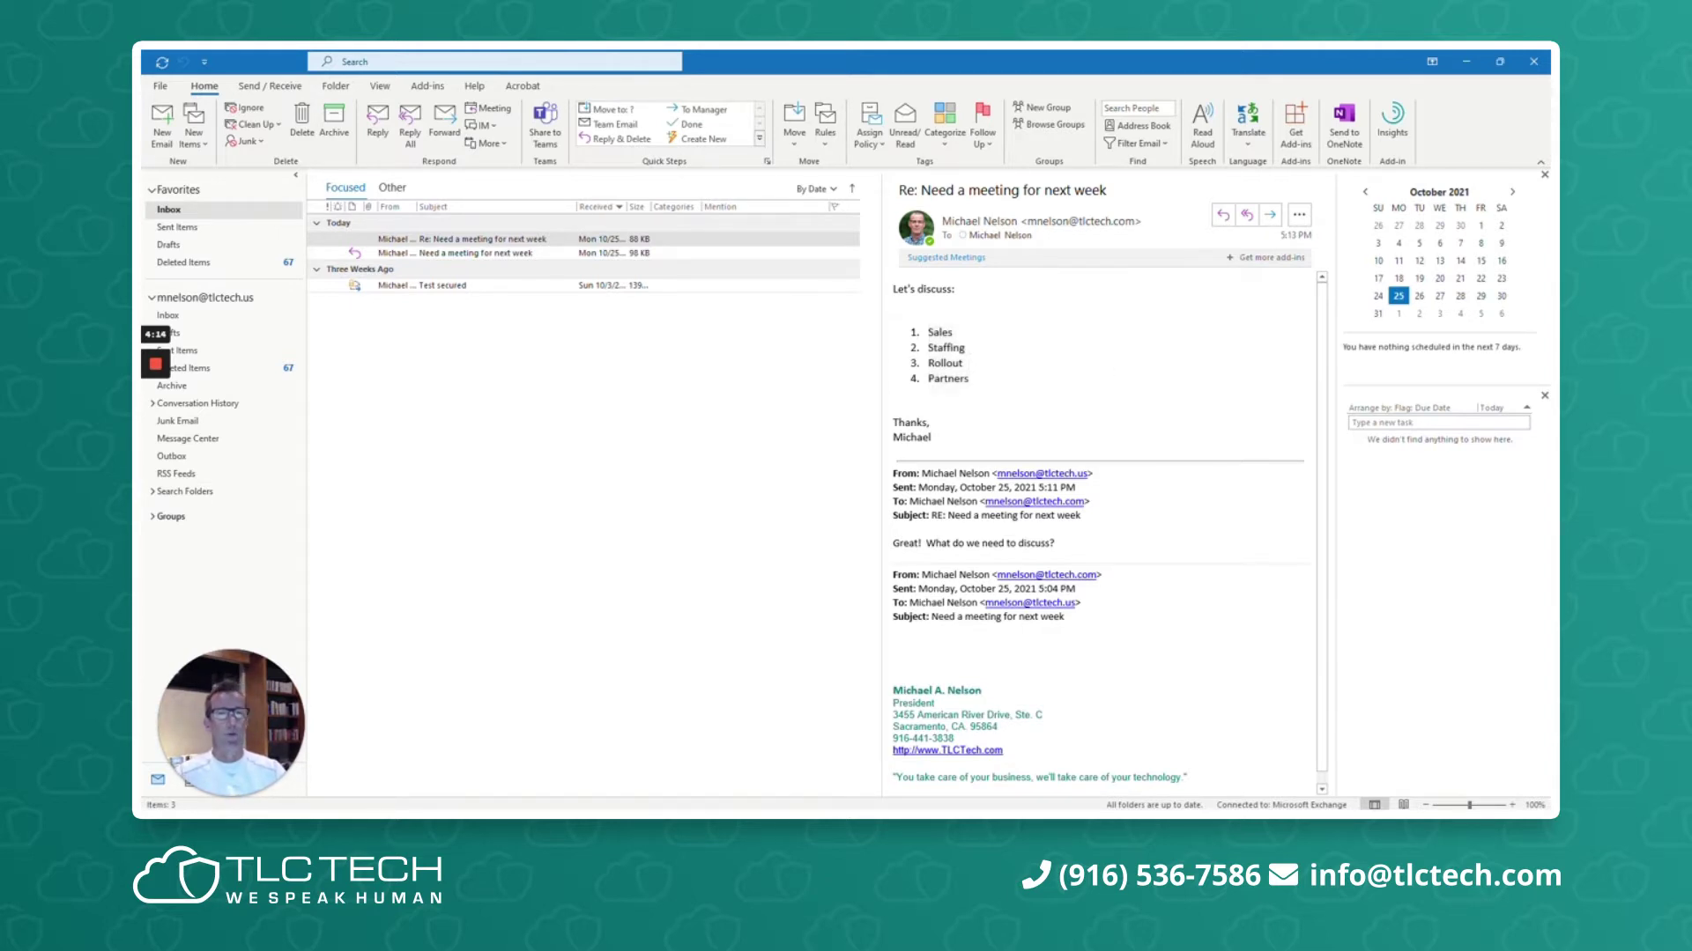
Reply with a meeting and move its start date to Wednesday 10/27/2021.
{"action": "left_click", "coordinate": [522, 240]}
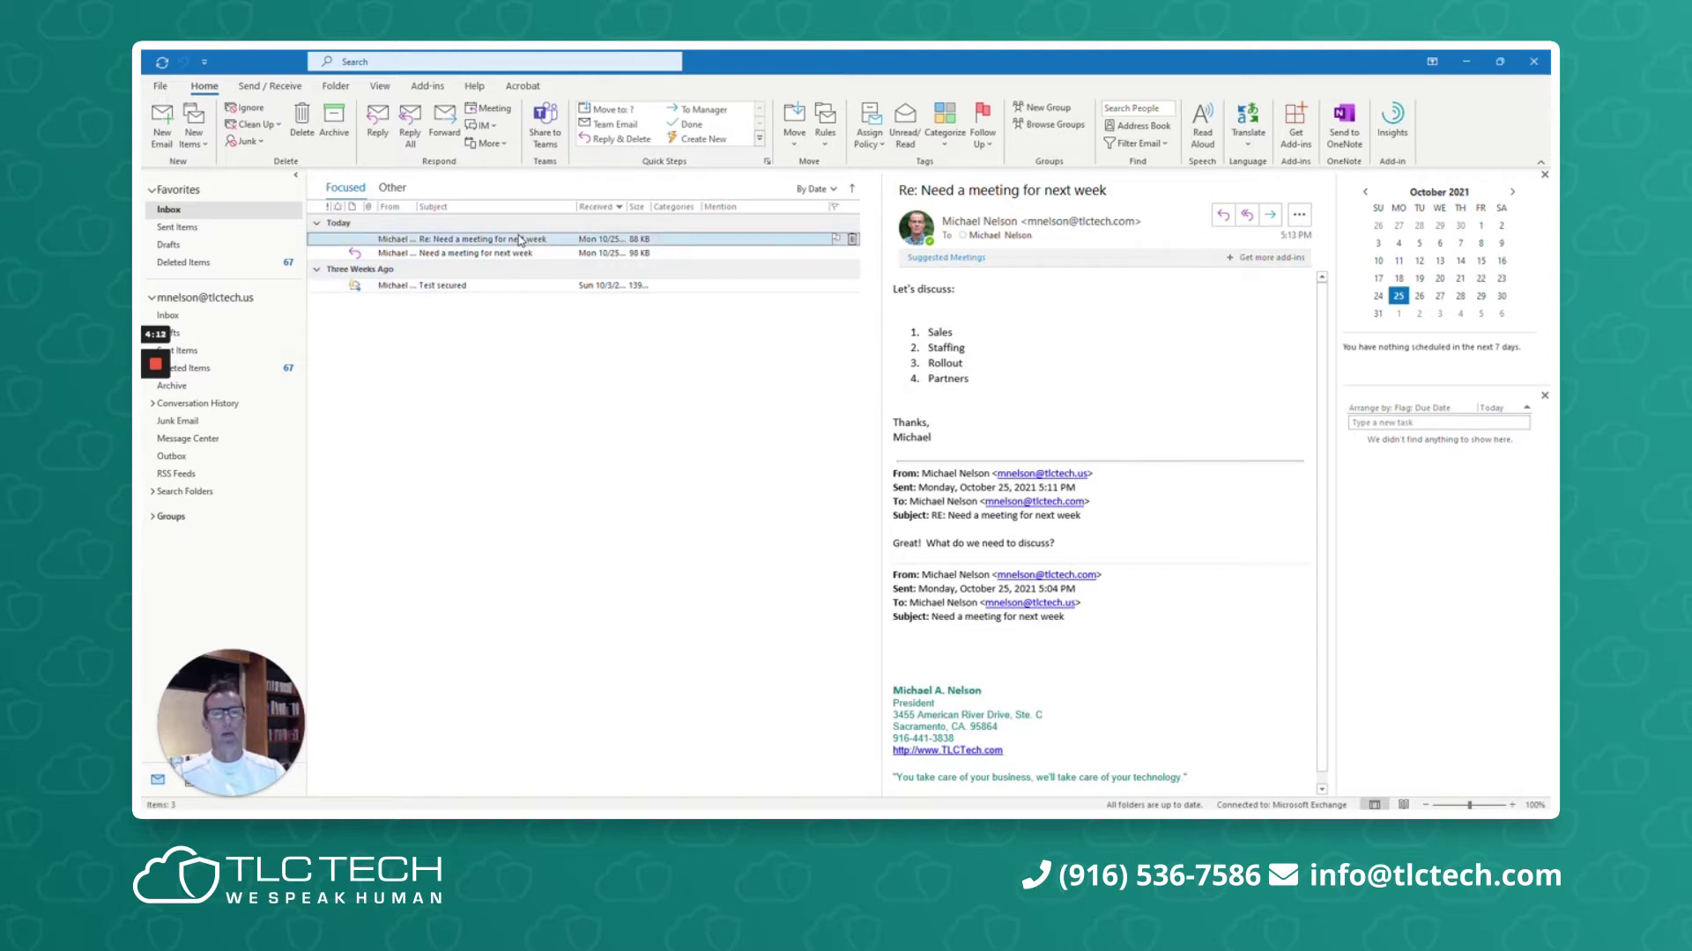
{"action": "left_click", "coordinate": [493, 109]}
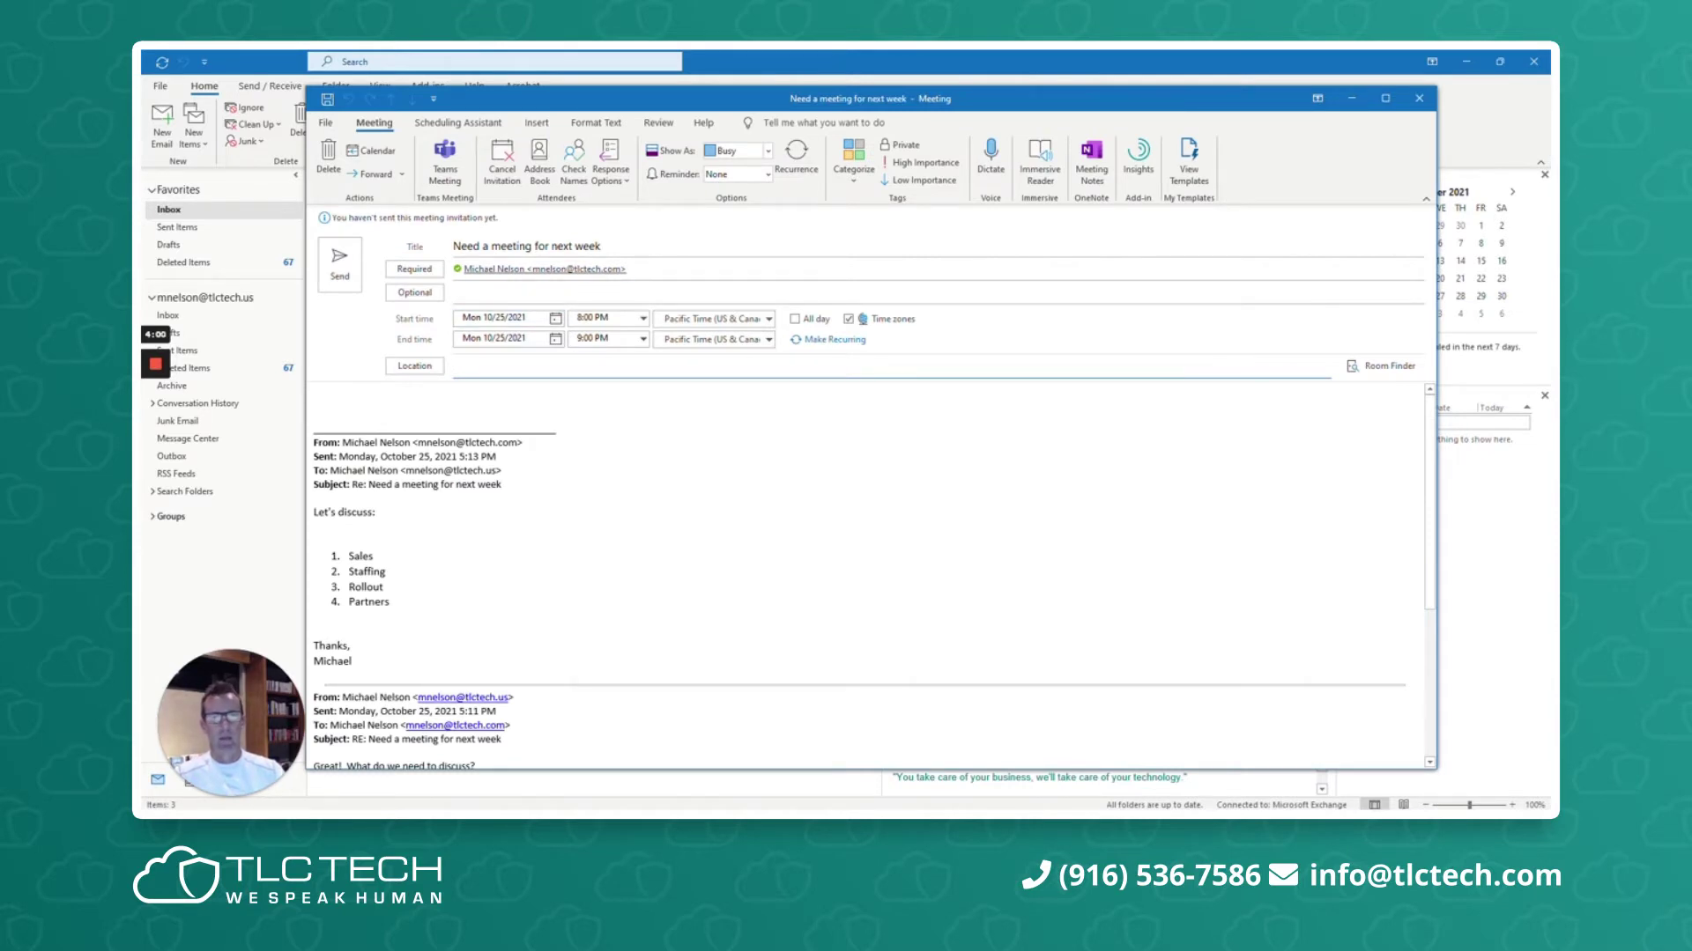
{"action": "left_click", "coordinate": [629, 268]}
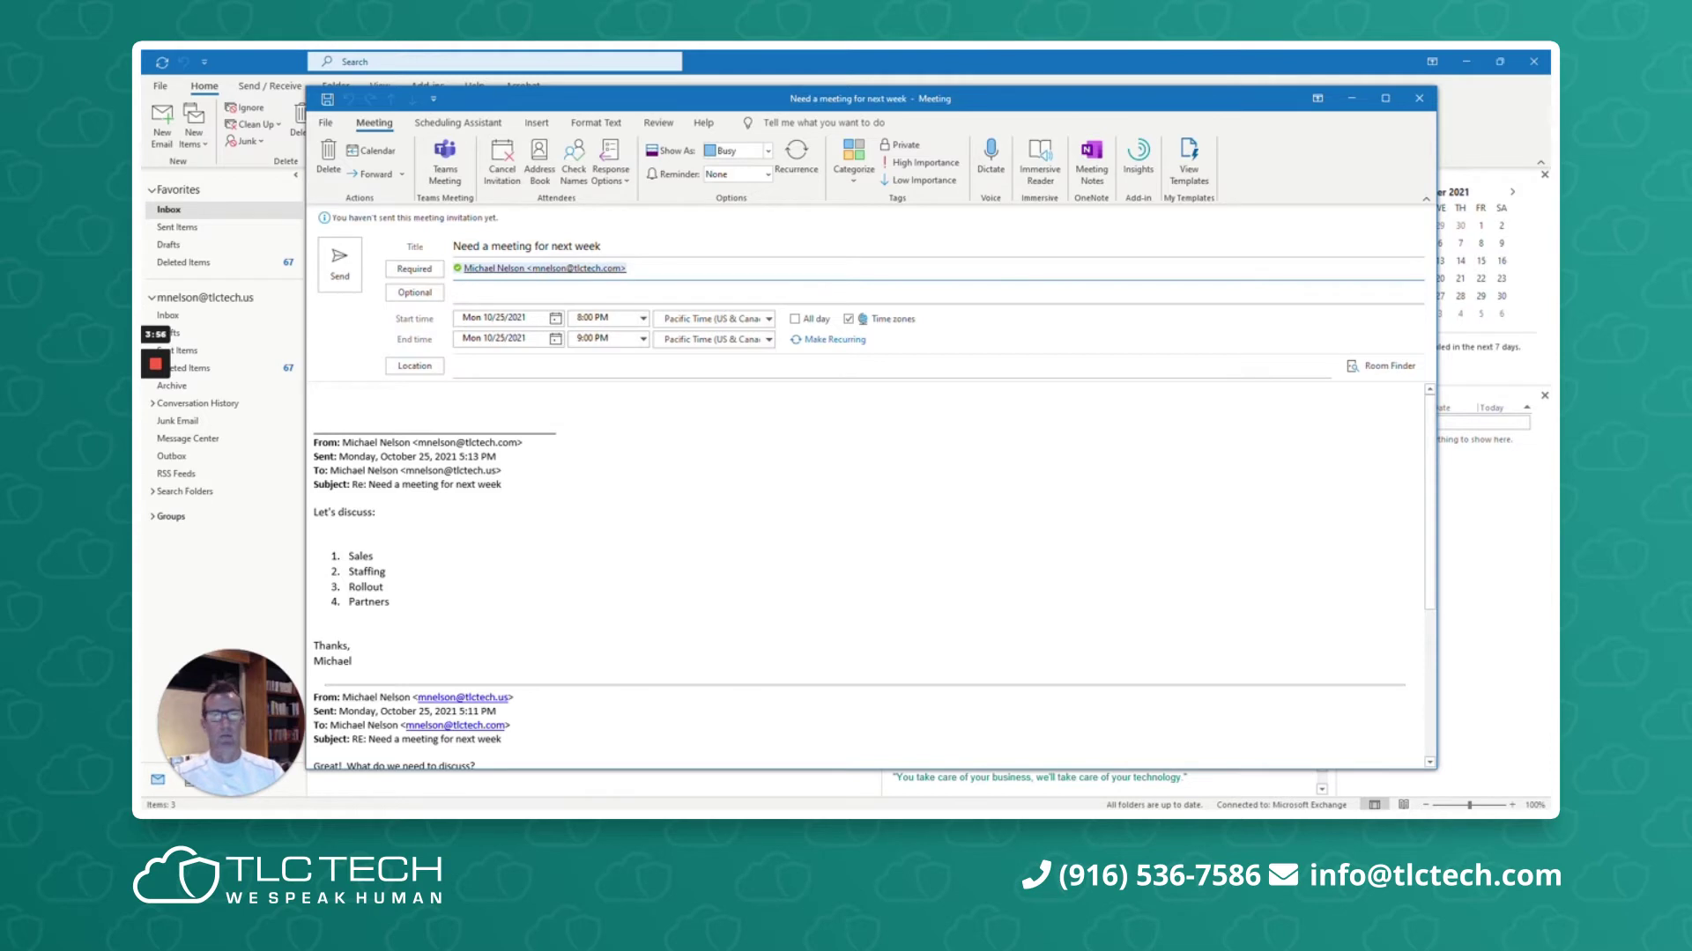
{"action": "left_click", "coordinate": [556, 318]}
{"action": "left_click", "coordinate": [487, 443]}
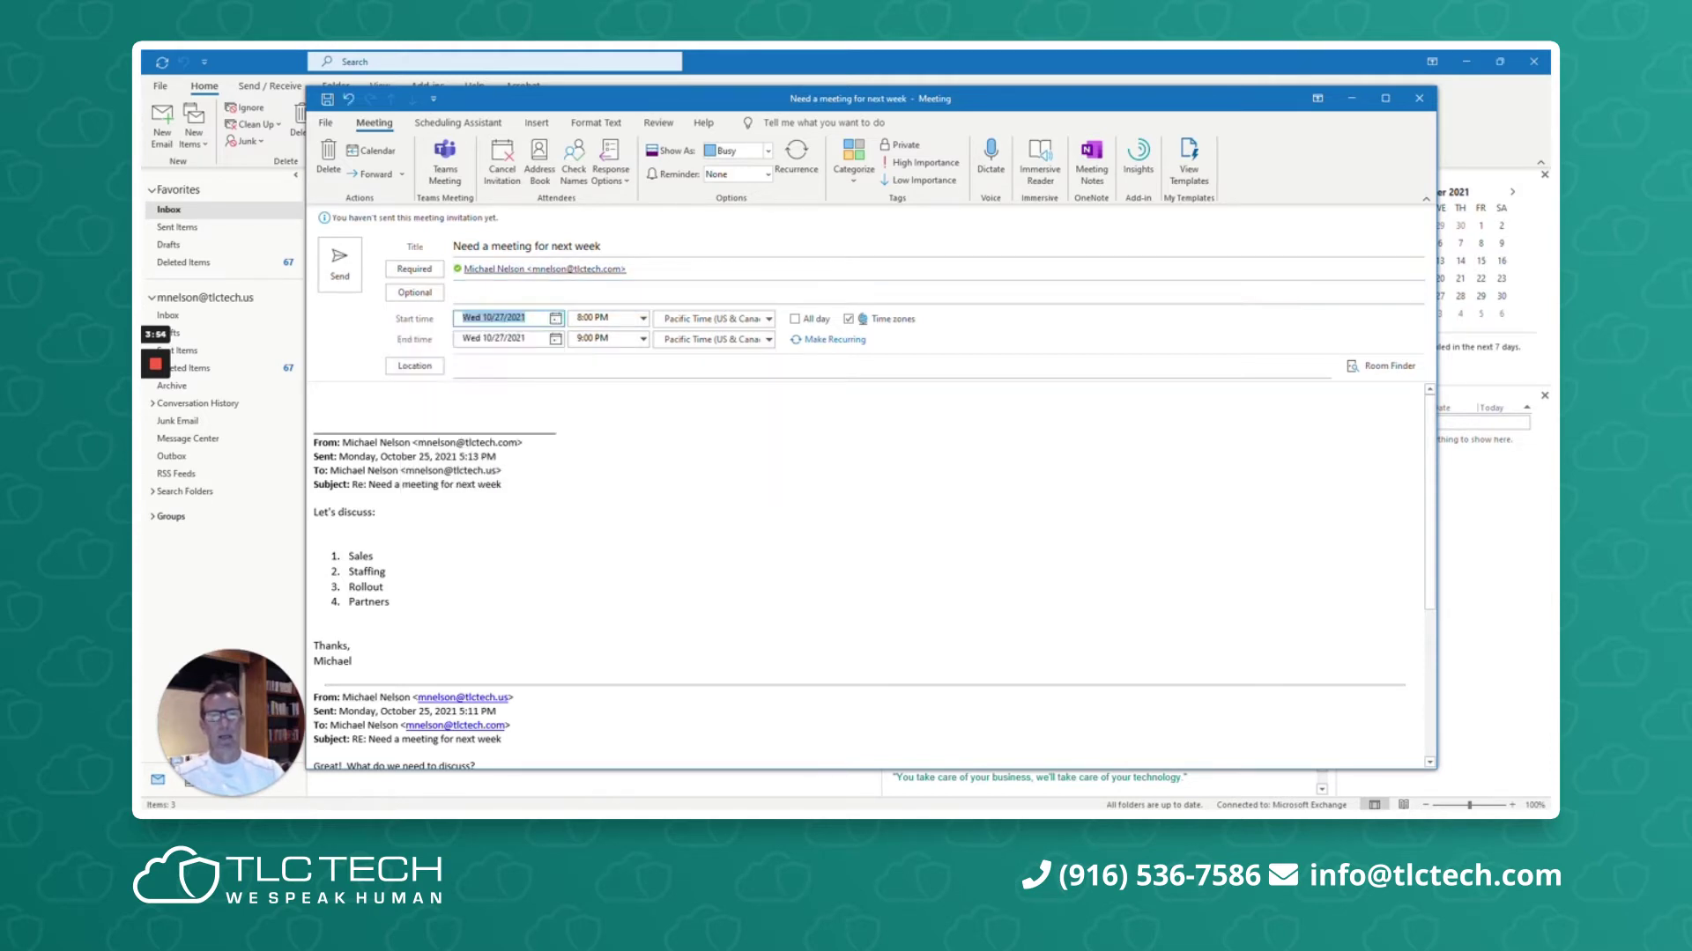
{"action": "scroll", "coordinate": [875, 574], "scroll_direction": "down", "scroll_amount": 6}
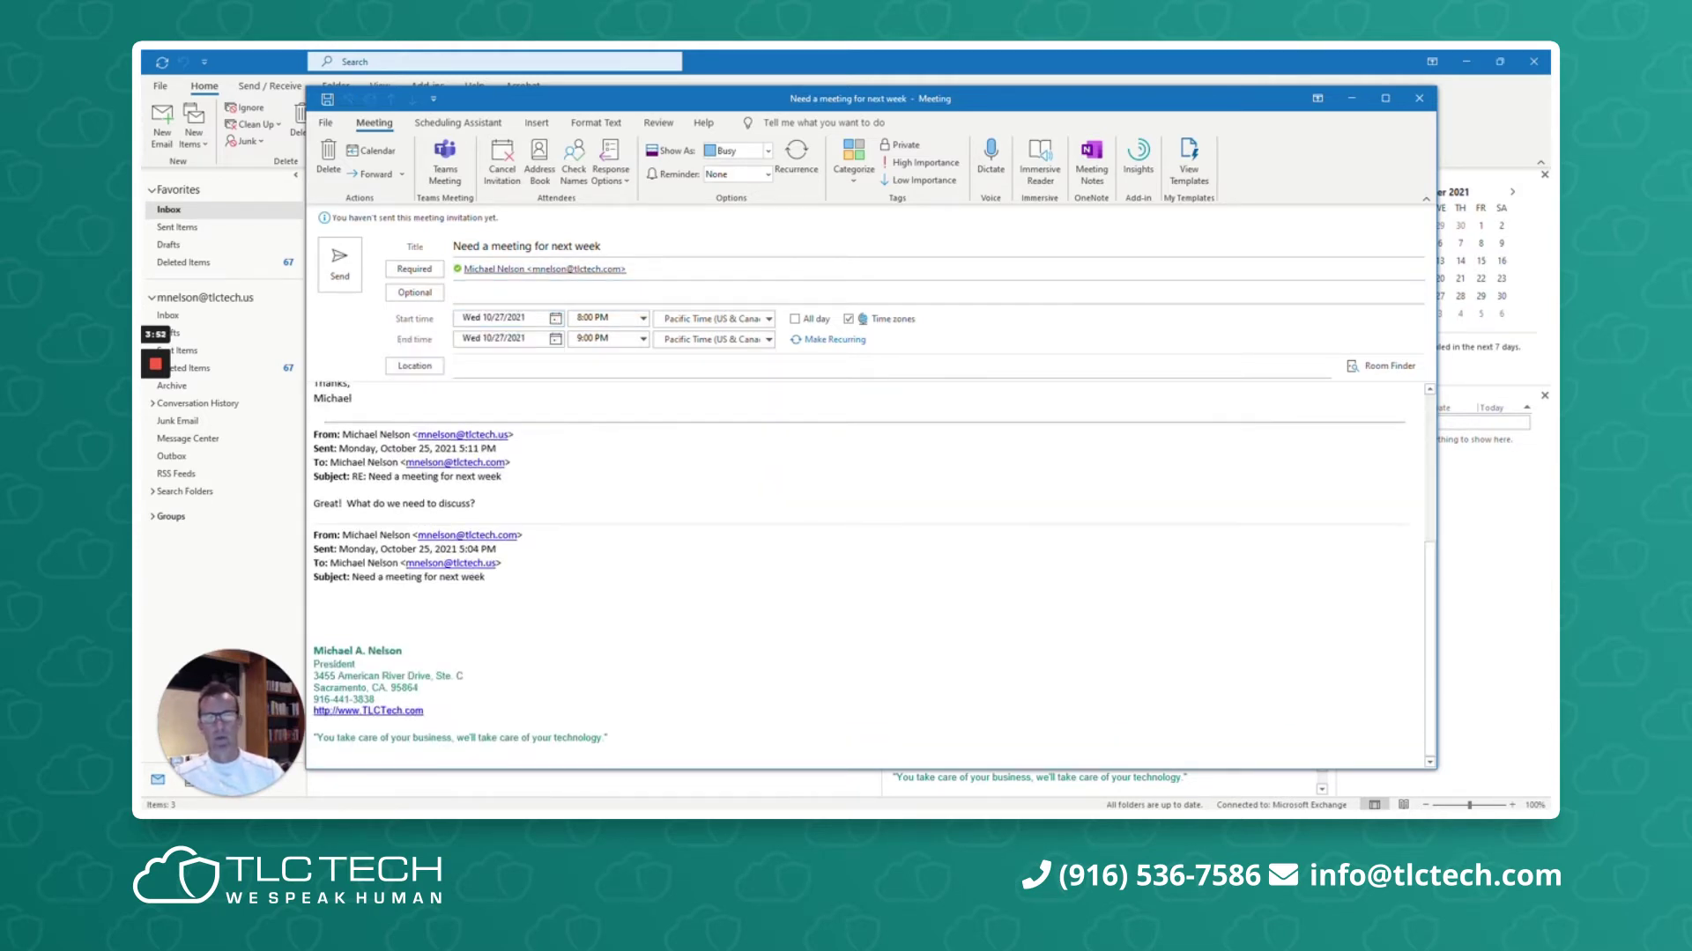
{"action": "scroll", "coordinate": [875, 574], "scroll_direction": "up", "scroll_amount": 6}
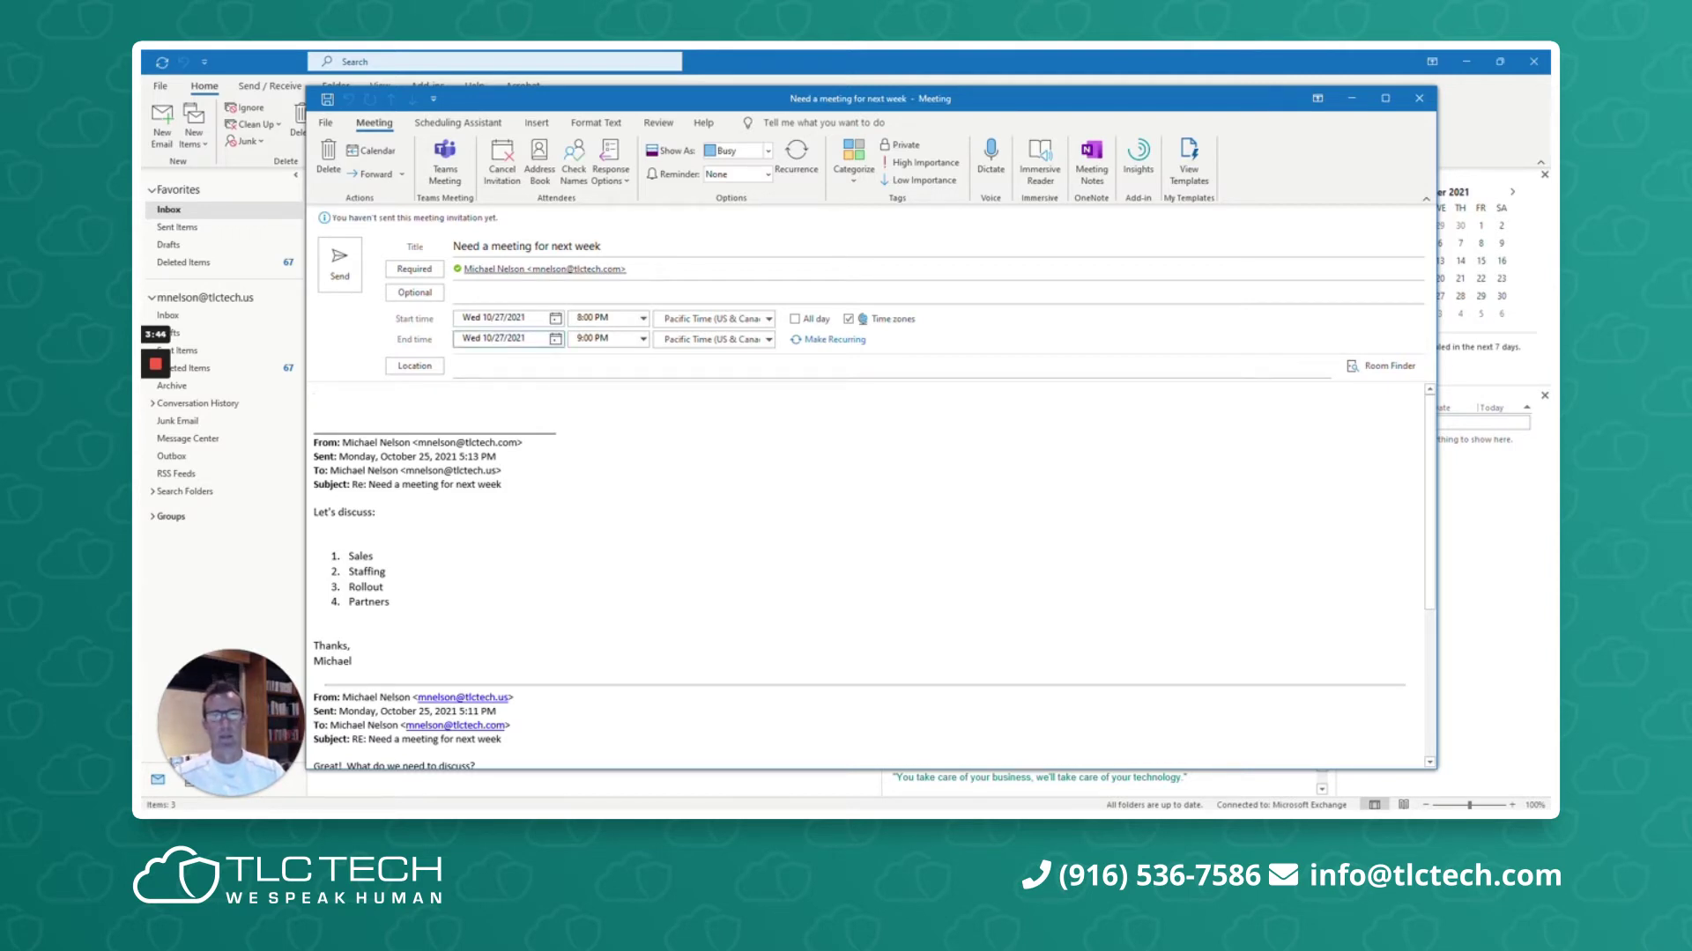
Make the invitation a Microsoft Teams meeting, check the join details, then close the window.
{"action": "left_click", "coordinate": [445, 163]}
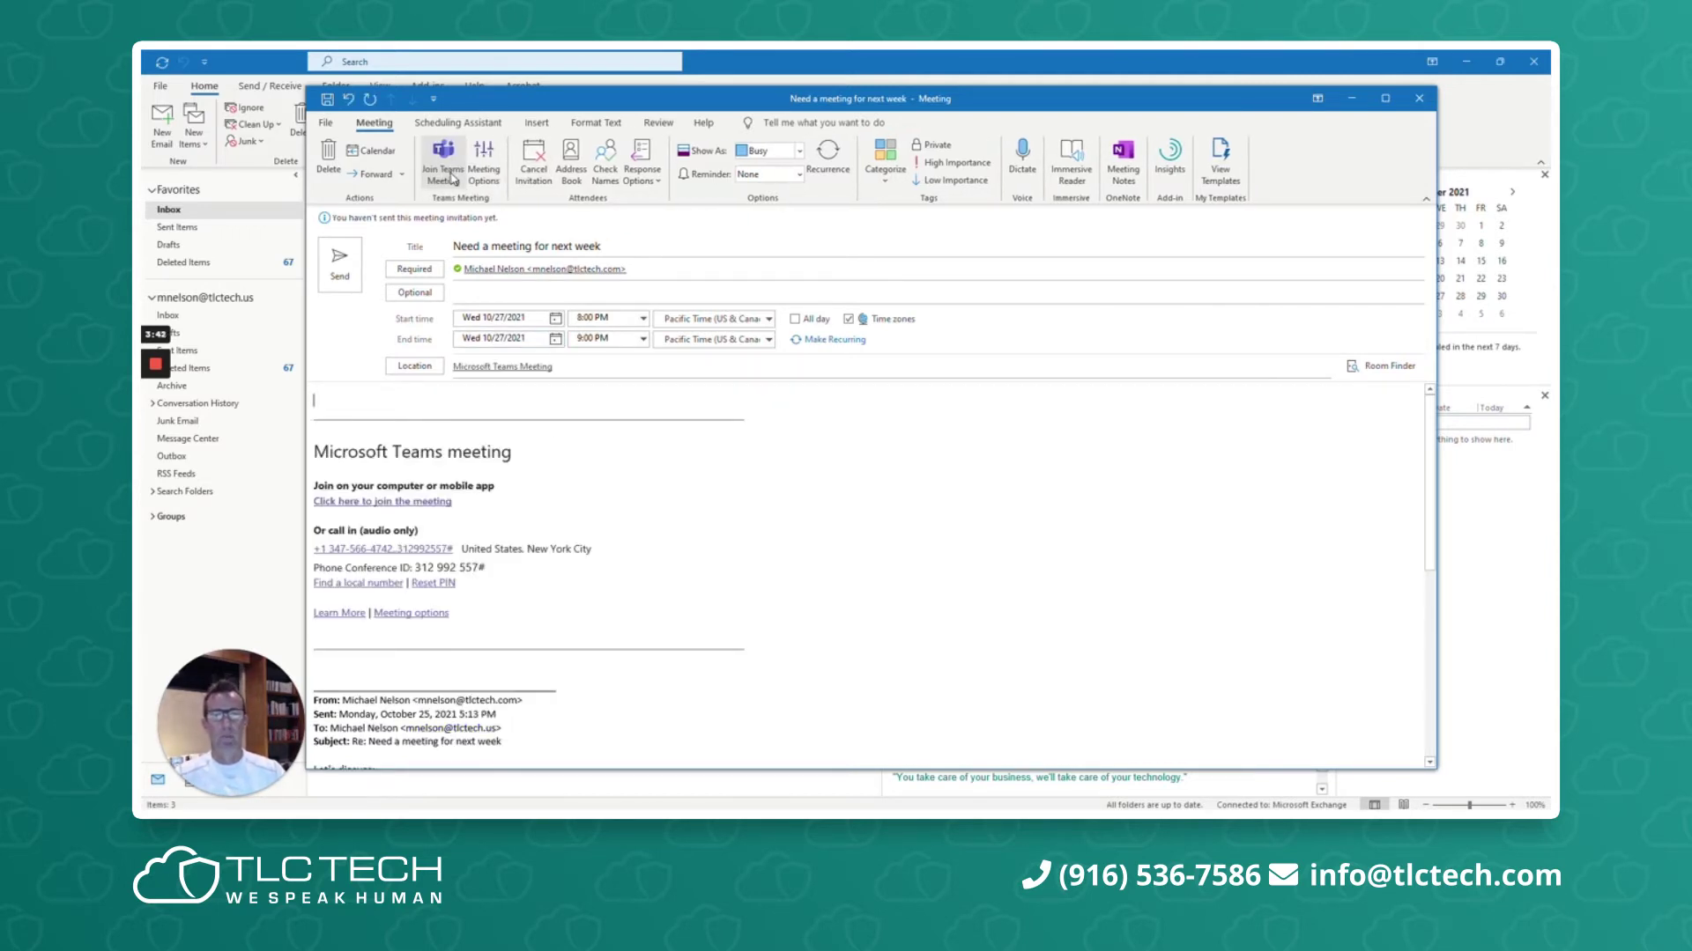
{"action": "scroll", "coordinate": [872, 577], "scroll_direction": "down", "scroll_amount": 4}
{"action": "scroll", "coordinate": [873, 577], "scroll_direction": "down", "scroll_amount": 3}
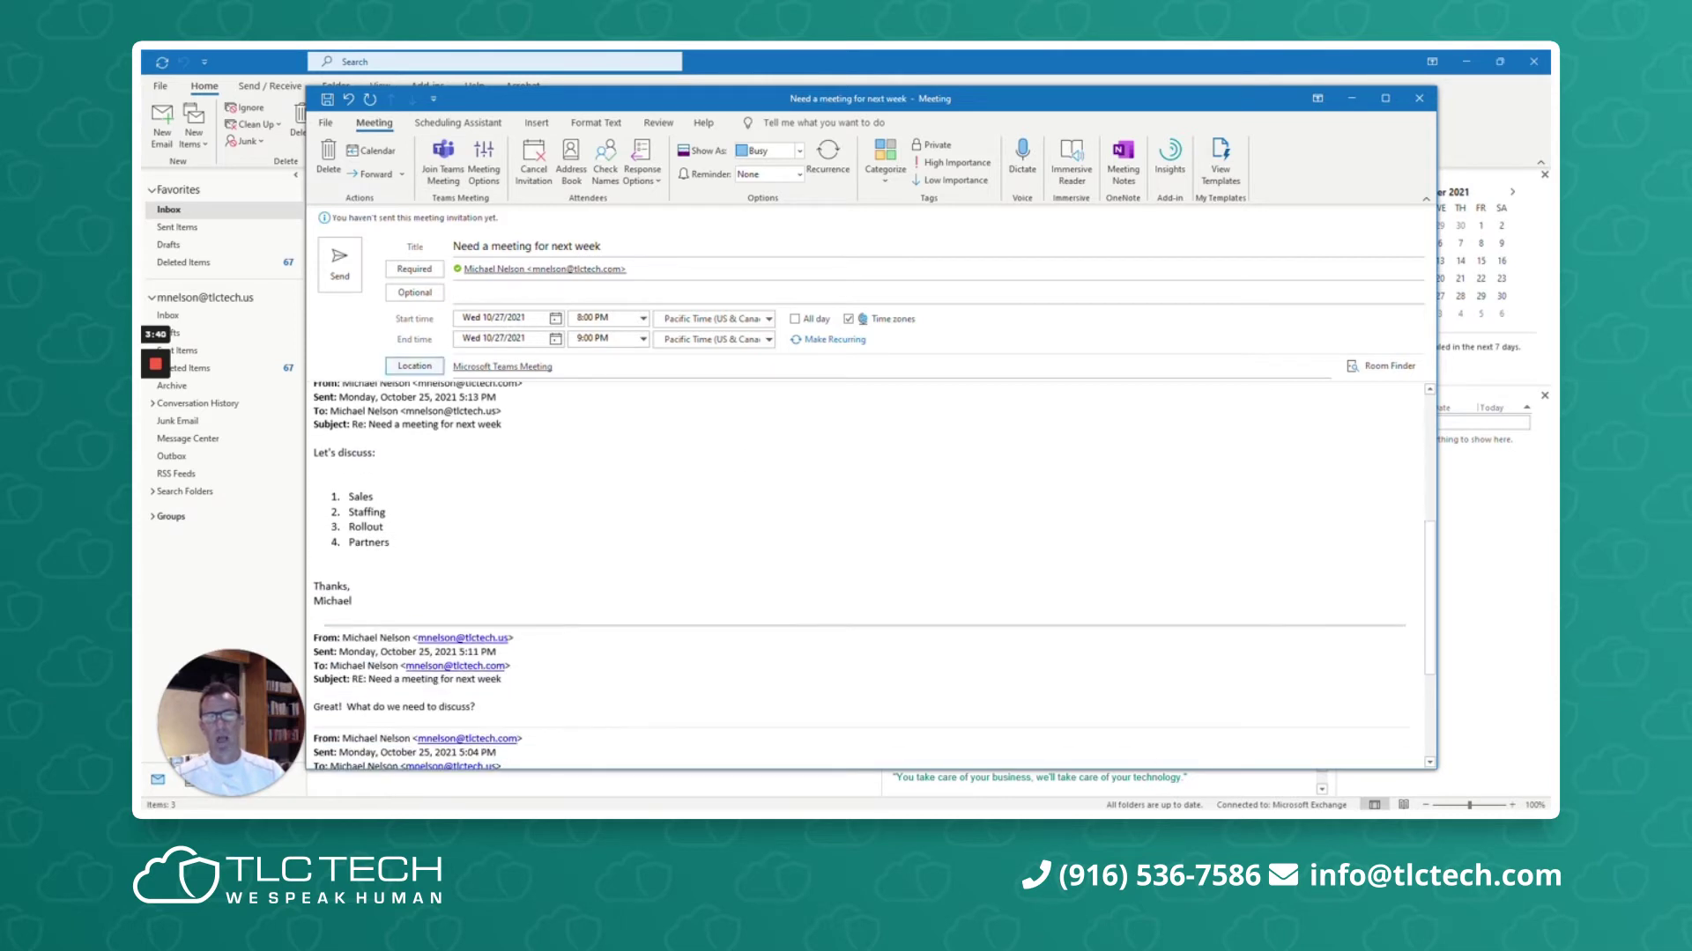
{"action": "scroll", "coordinate": [872, 577], "scroll_direction": "up", "scroll_amount": 2}
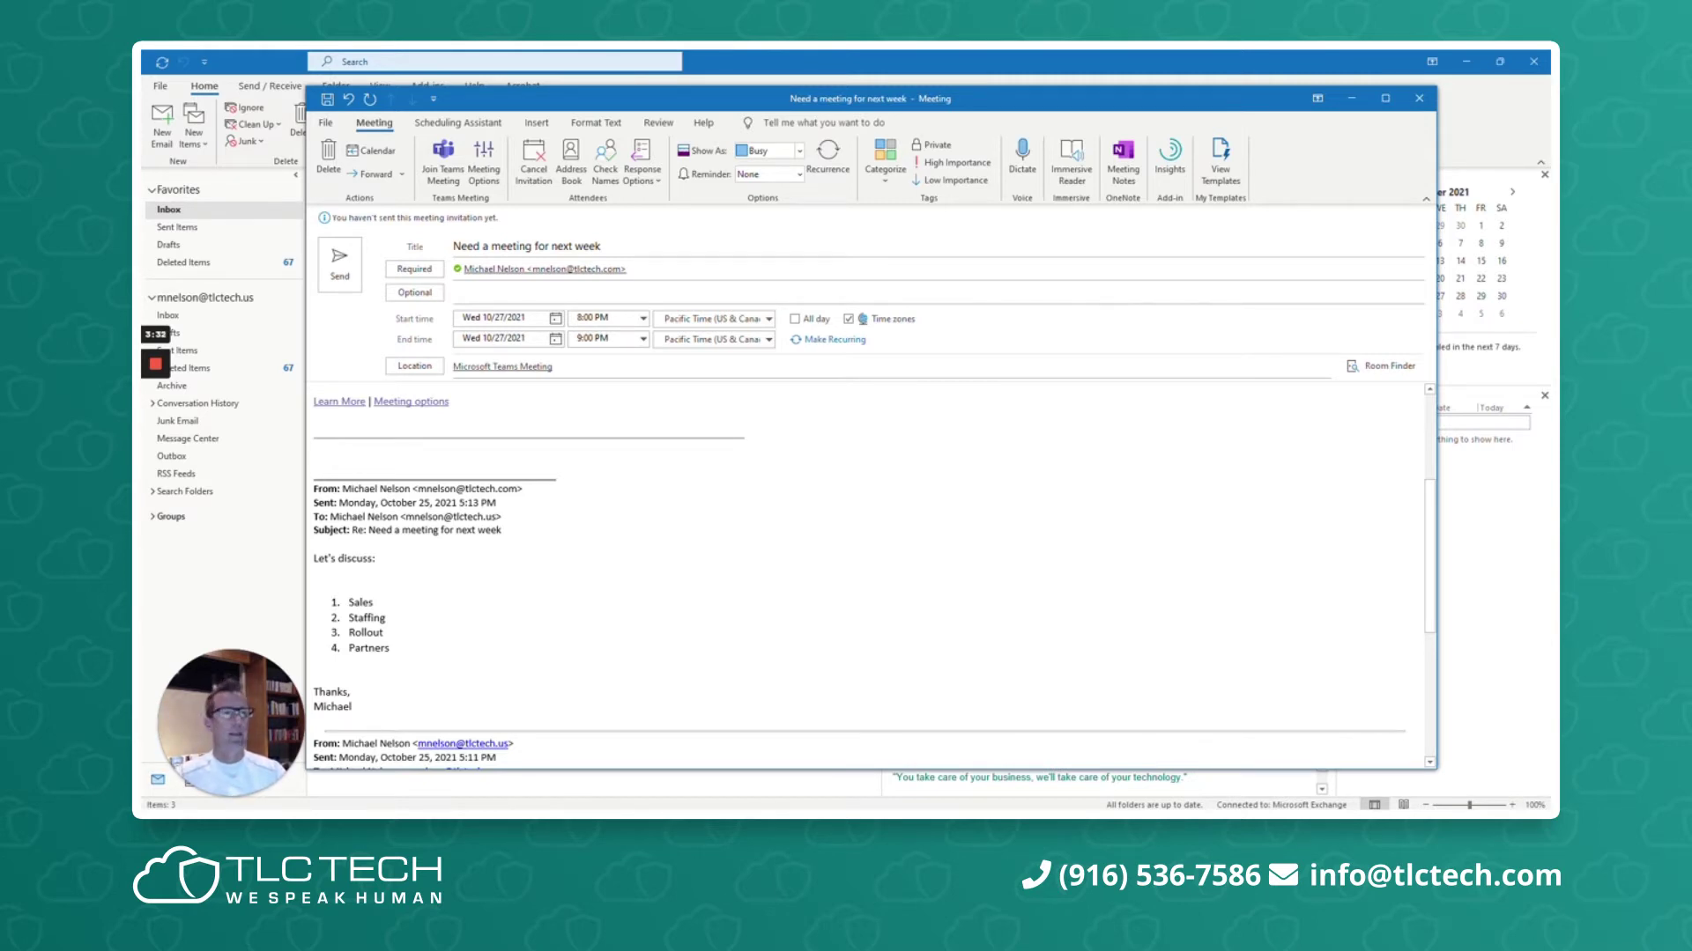
{"action": "left_click", "coordinate": [1418, 99]}
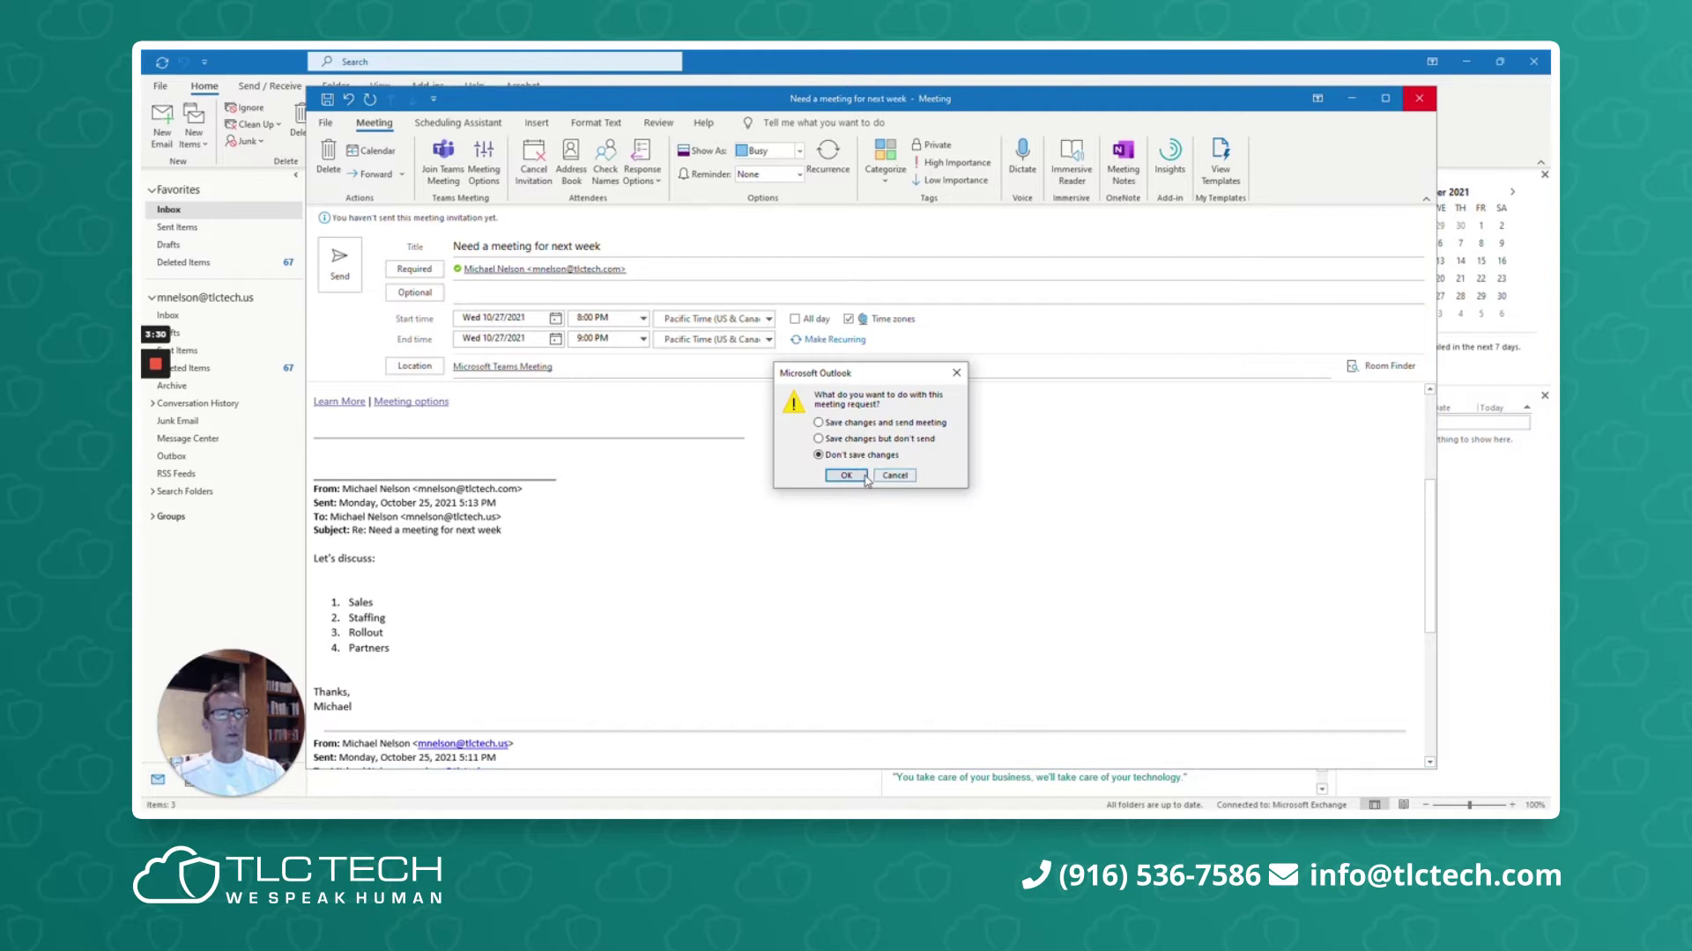
Discard the invitation with 'Don't save changes'.
{"action": "left_click", "coordinate": [845, 476]}
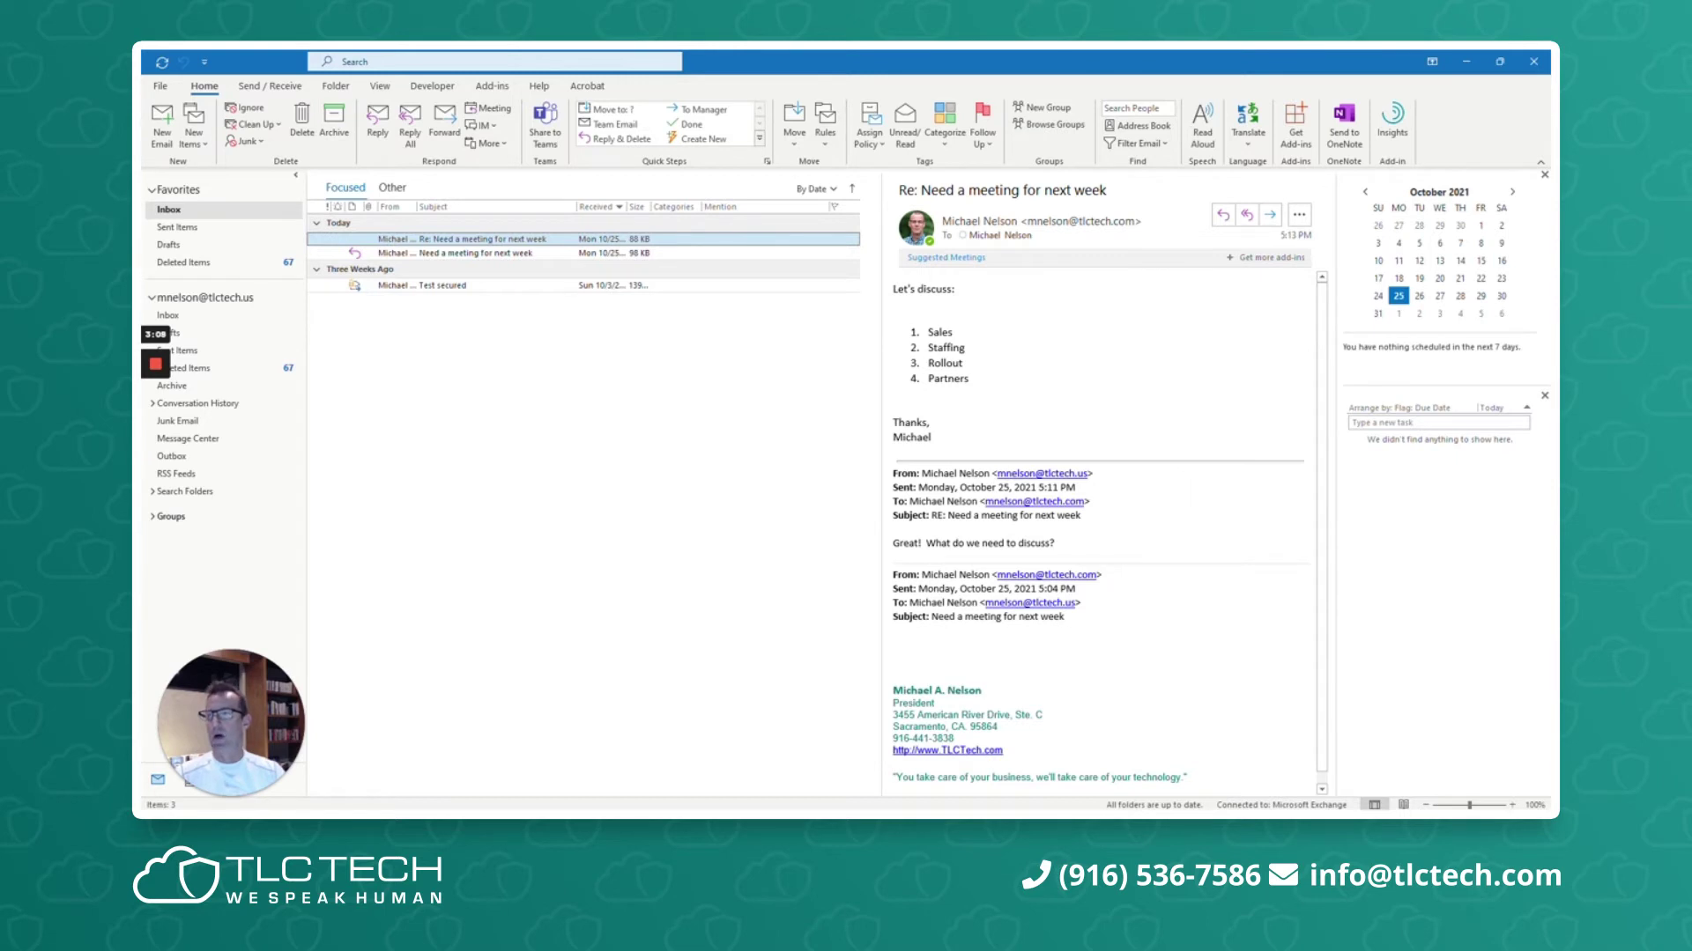
Open the reply message in its own web window and view the reply choices.
{"action": "key", "text": "Return"}
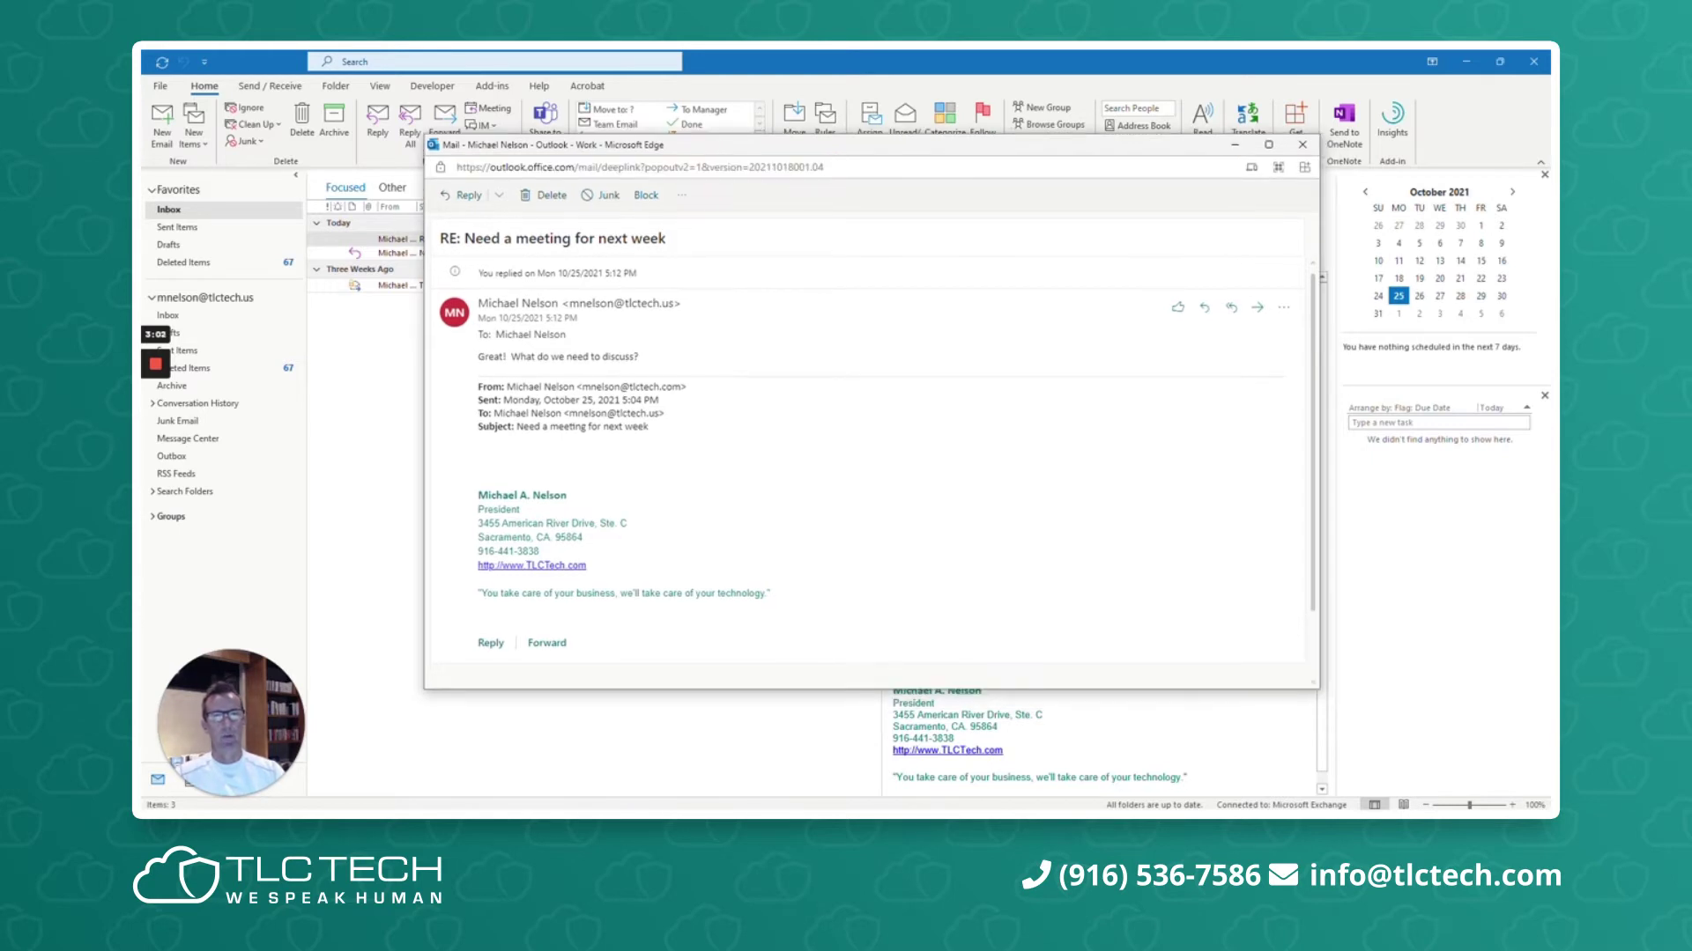
{"action": "left_click_drag", "start_coordinate": [525, 168], "coordinate": [652, 168]}
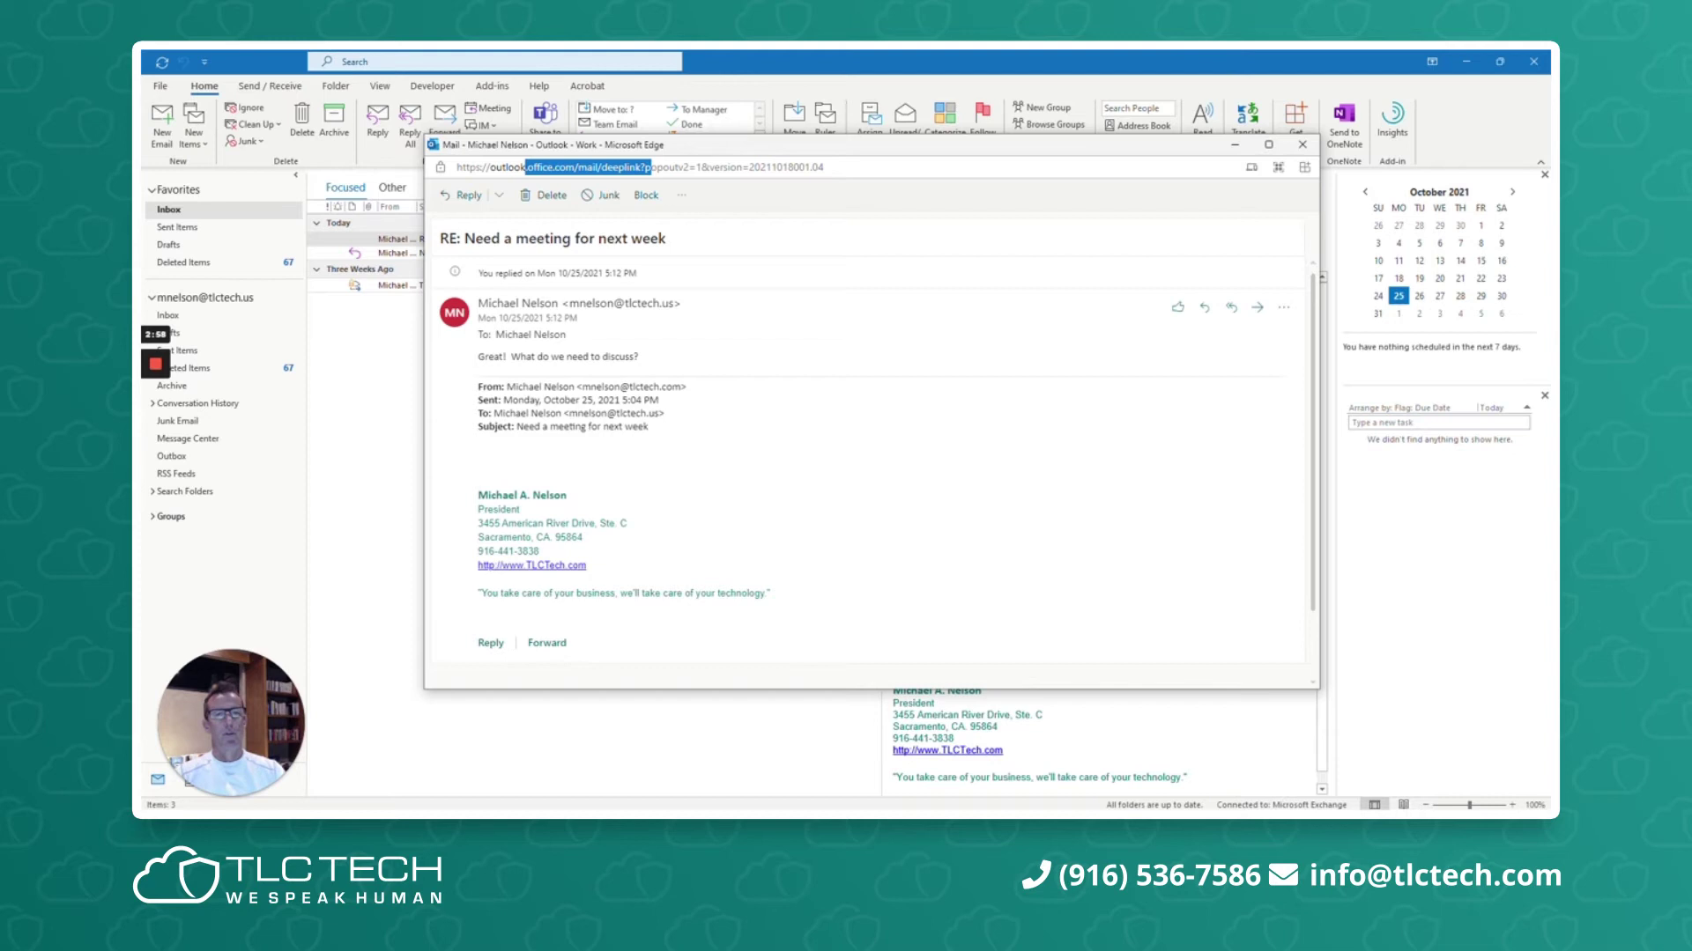
{"action": "left_click", "coordinate": [498, 195]}
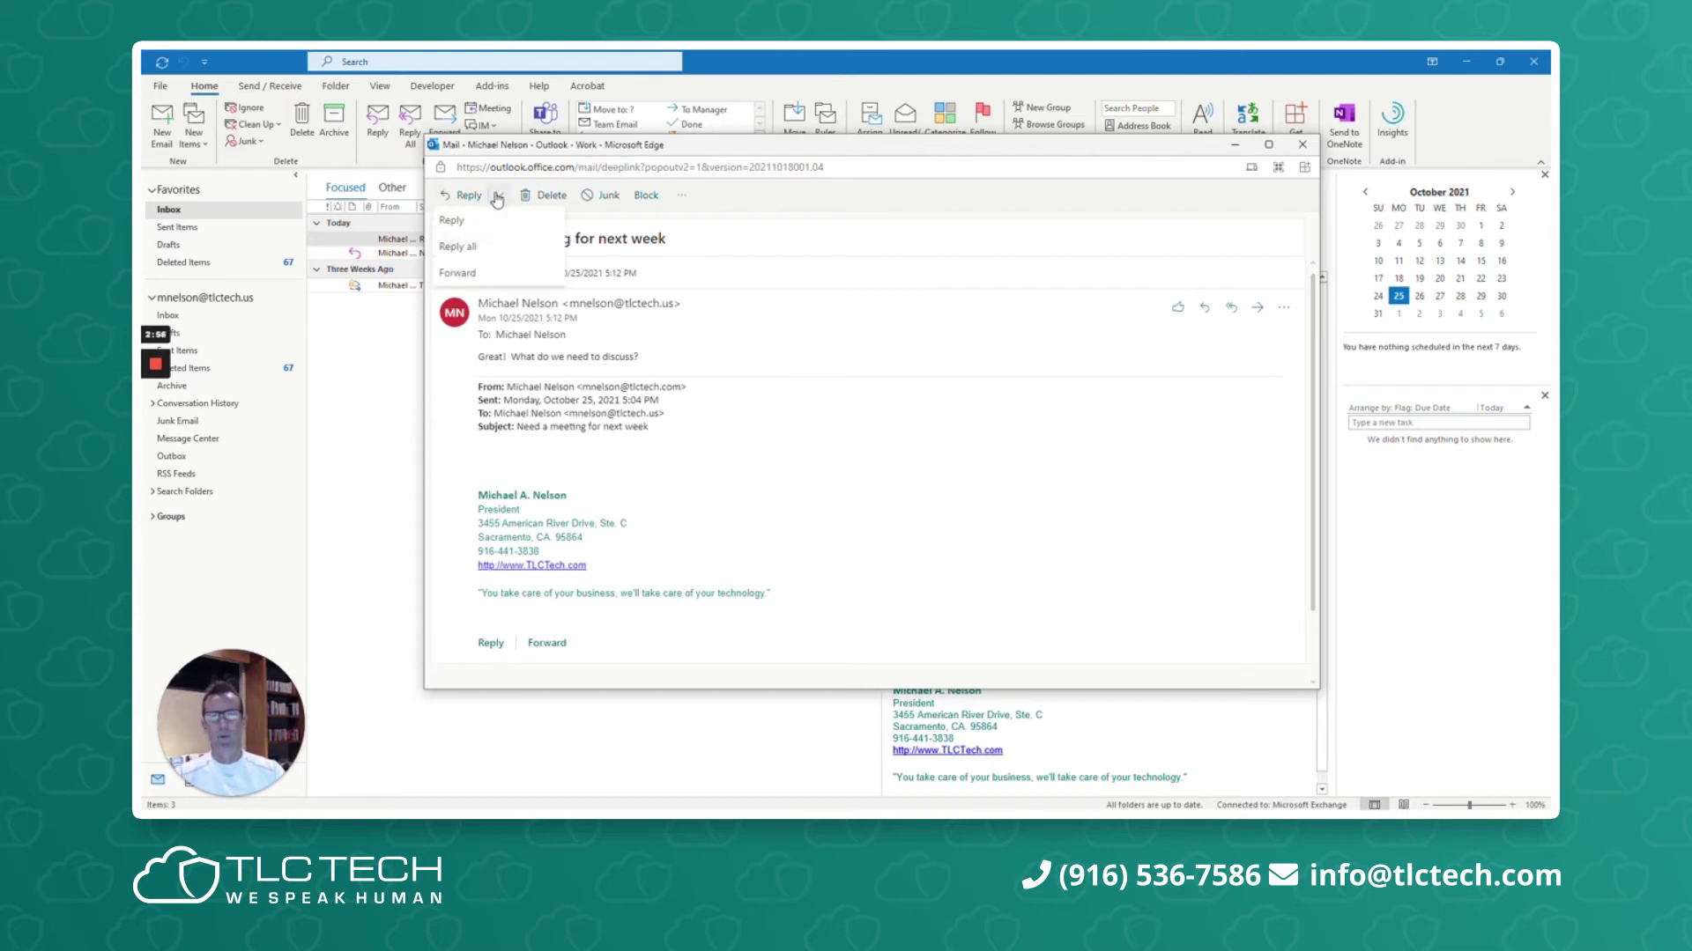
{"action": "left_click", "coordinate": [950, 368]}
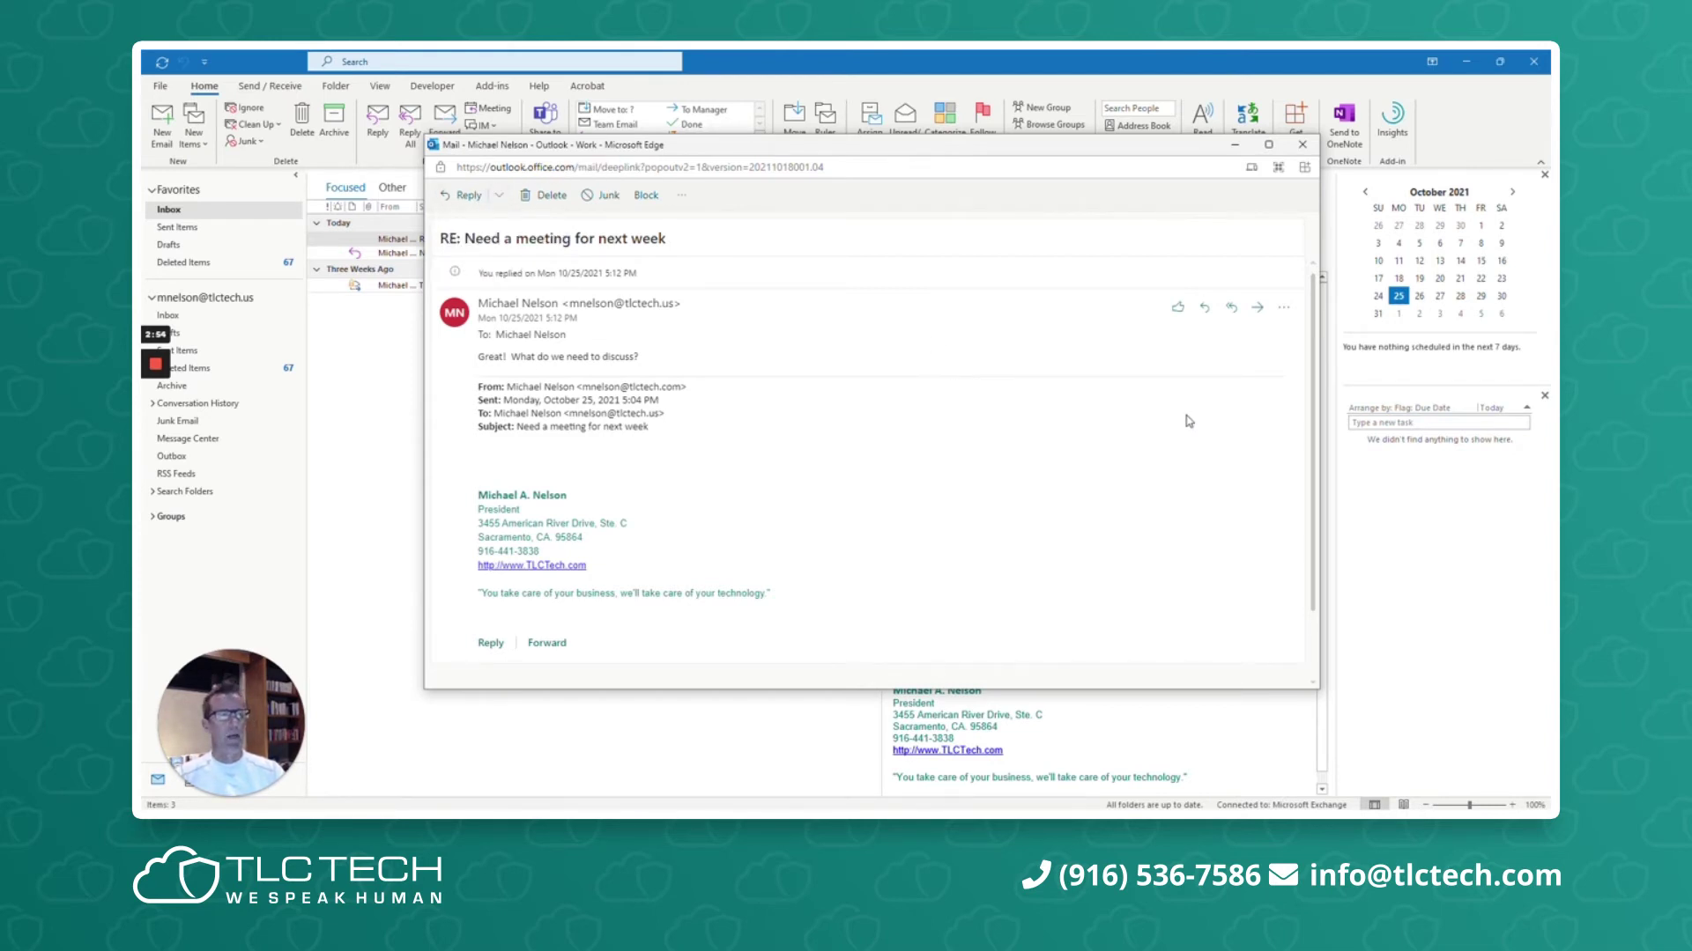
Choose Reply all by meeting from More actions > Other reply actions.
{"action": "left_click", "coordinate": [1283, 312]}
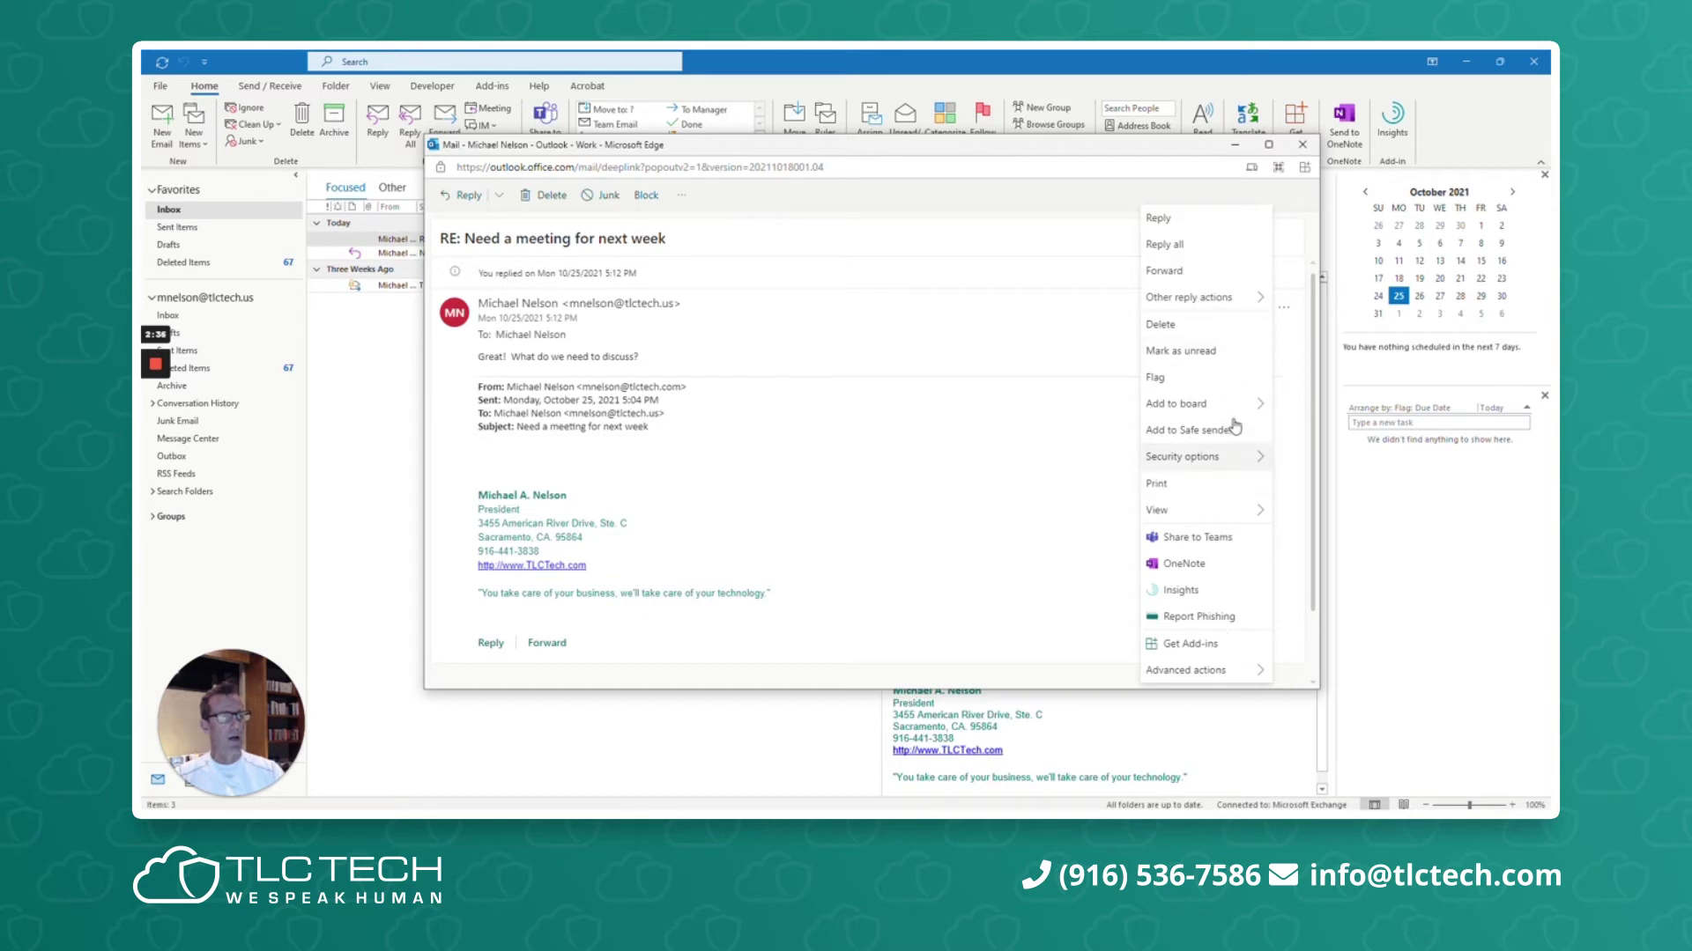
{"action": "mouse_move", "coordinate": [1242, 300]}
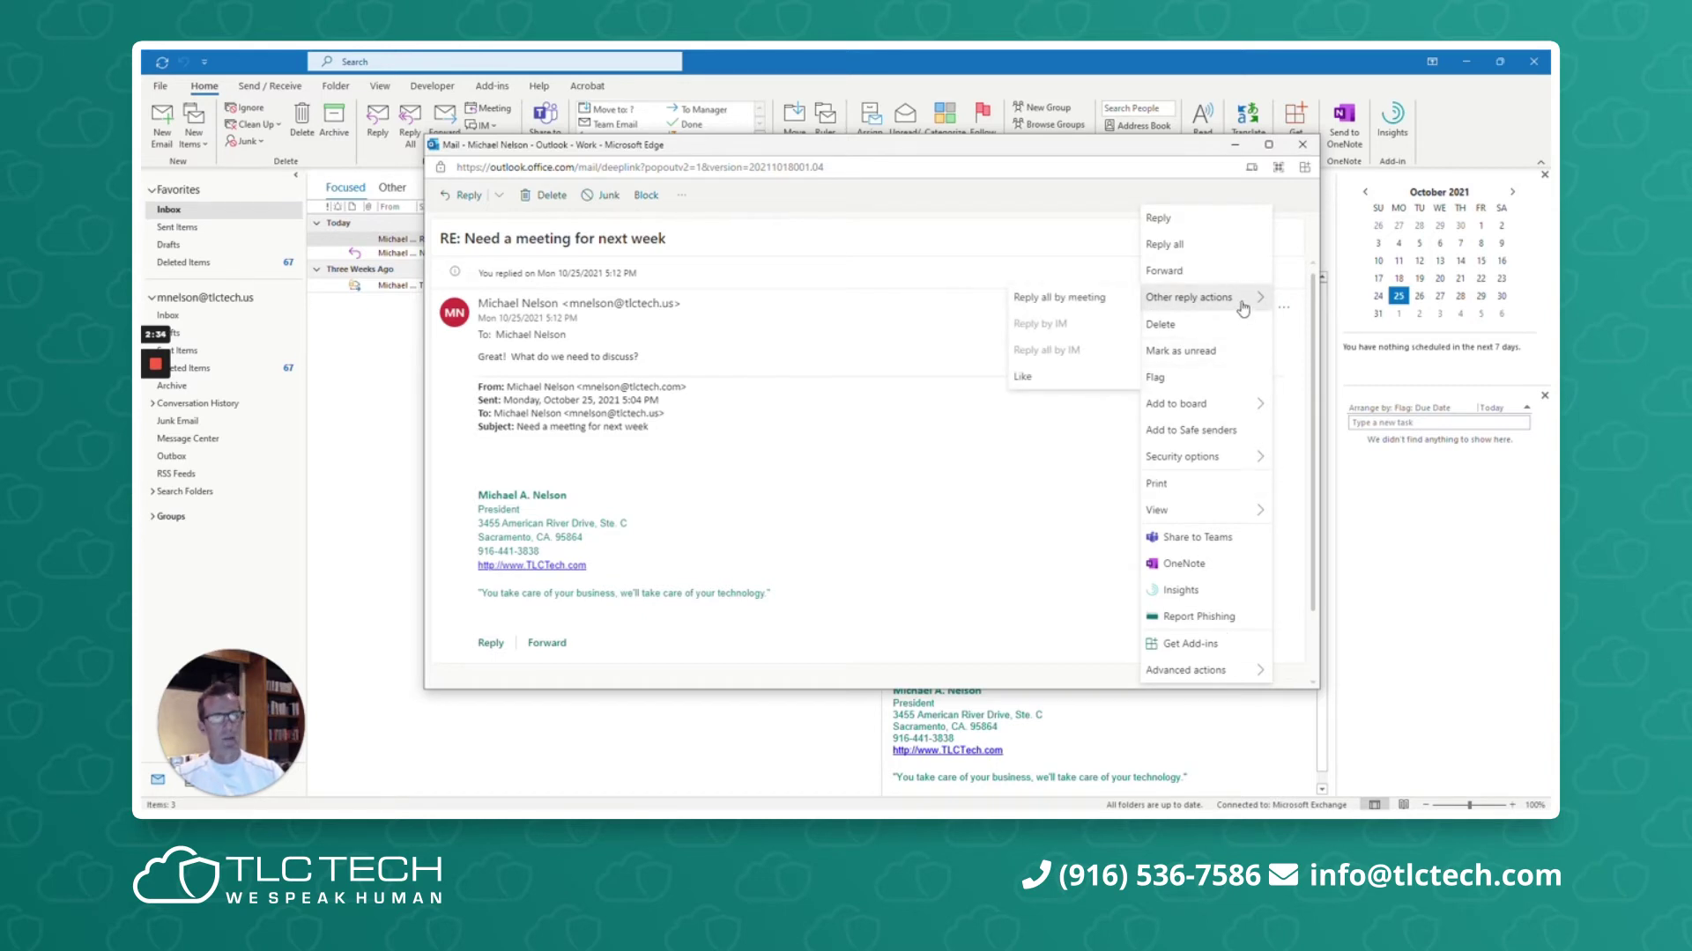
{"action": "left_click", "coordinate": [1054, 302]}
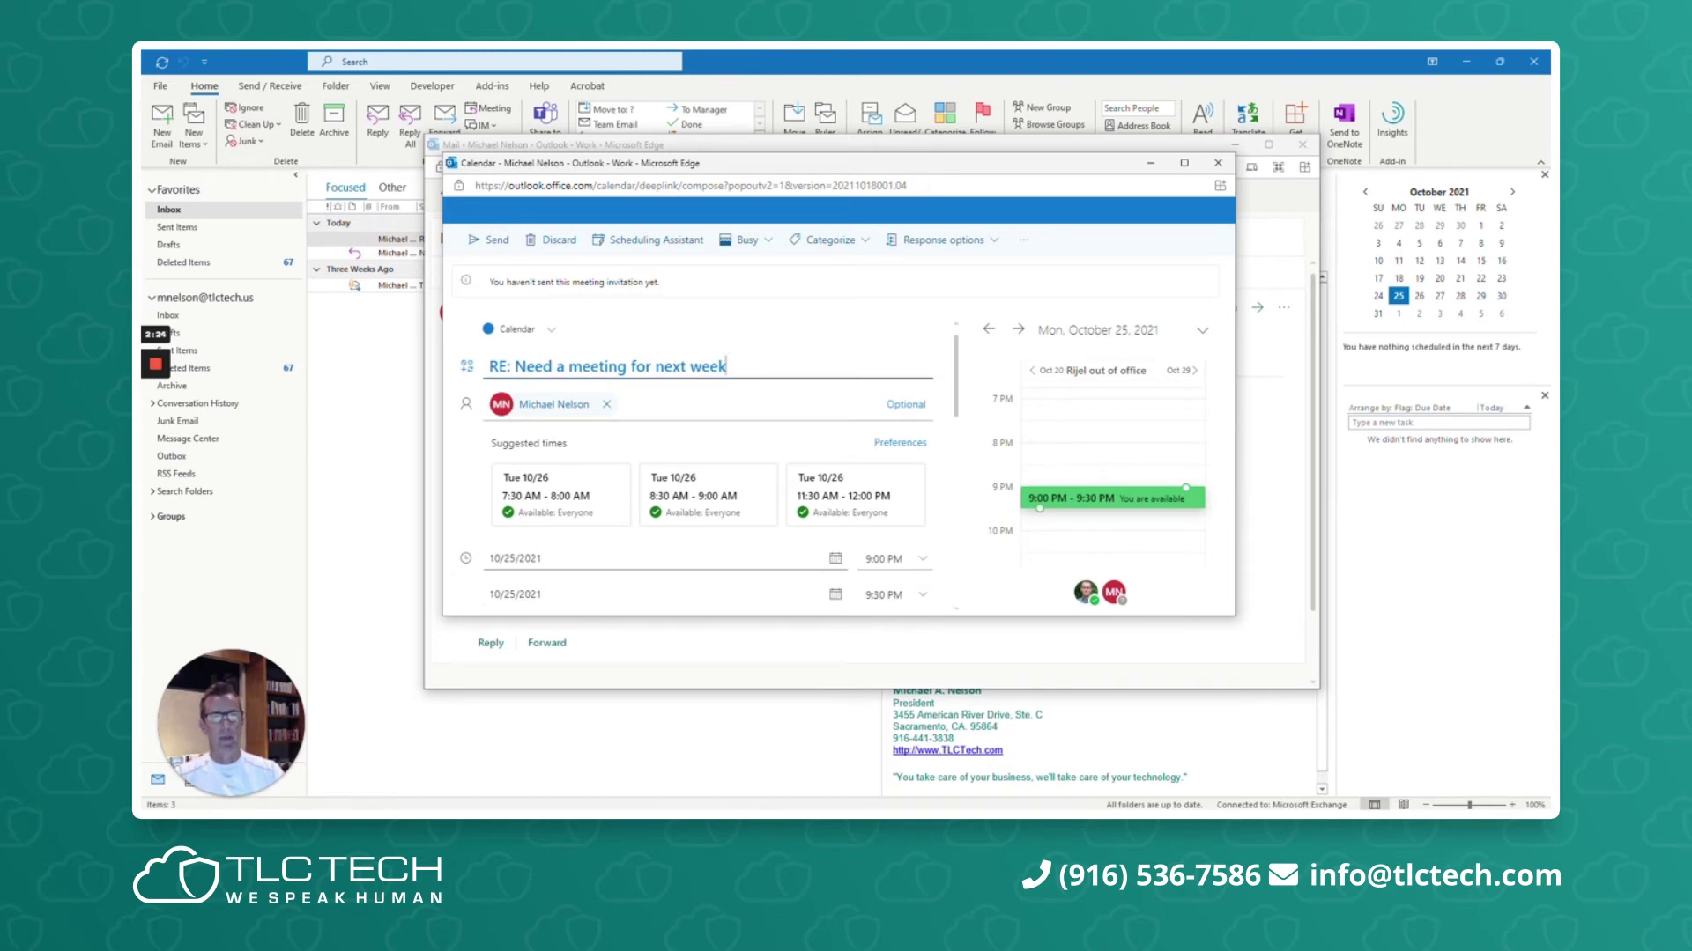
Set the meeting to start October 27 at 2:30 PM.
{"action": "left_click_drag", "start_coordinate": [726, 366], "coordinate": [488, 367]}
{"action": "scroll", "coordinate": [546, 449], "scroll_direction": "down", "scroll_amount": 2}
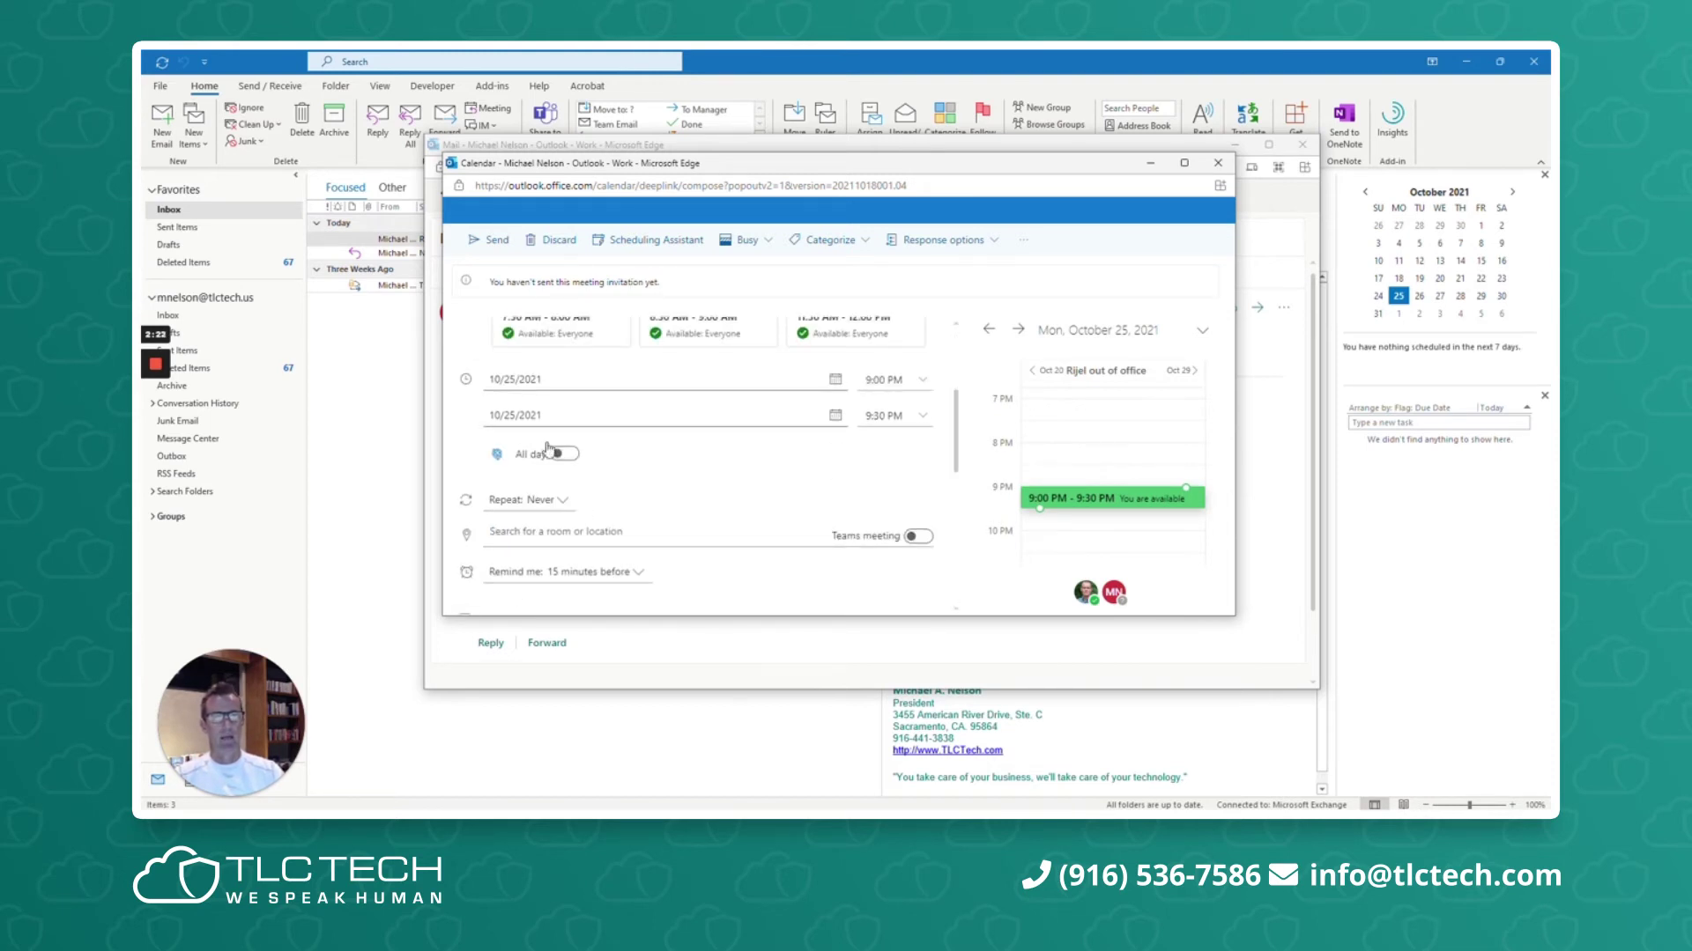
{"action": "left_click", "coordinate": [835, 381]}
{"action": "left_click", "coordinate": [551, 539]}
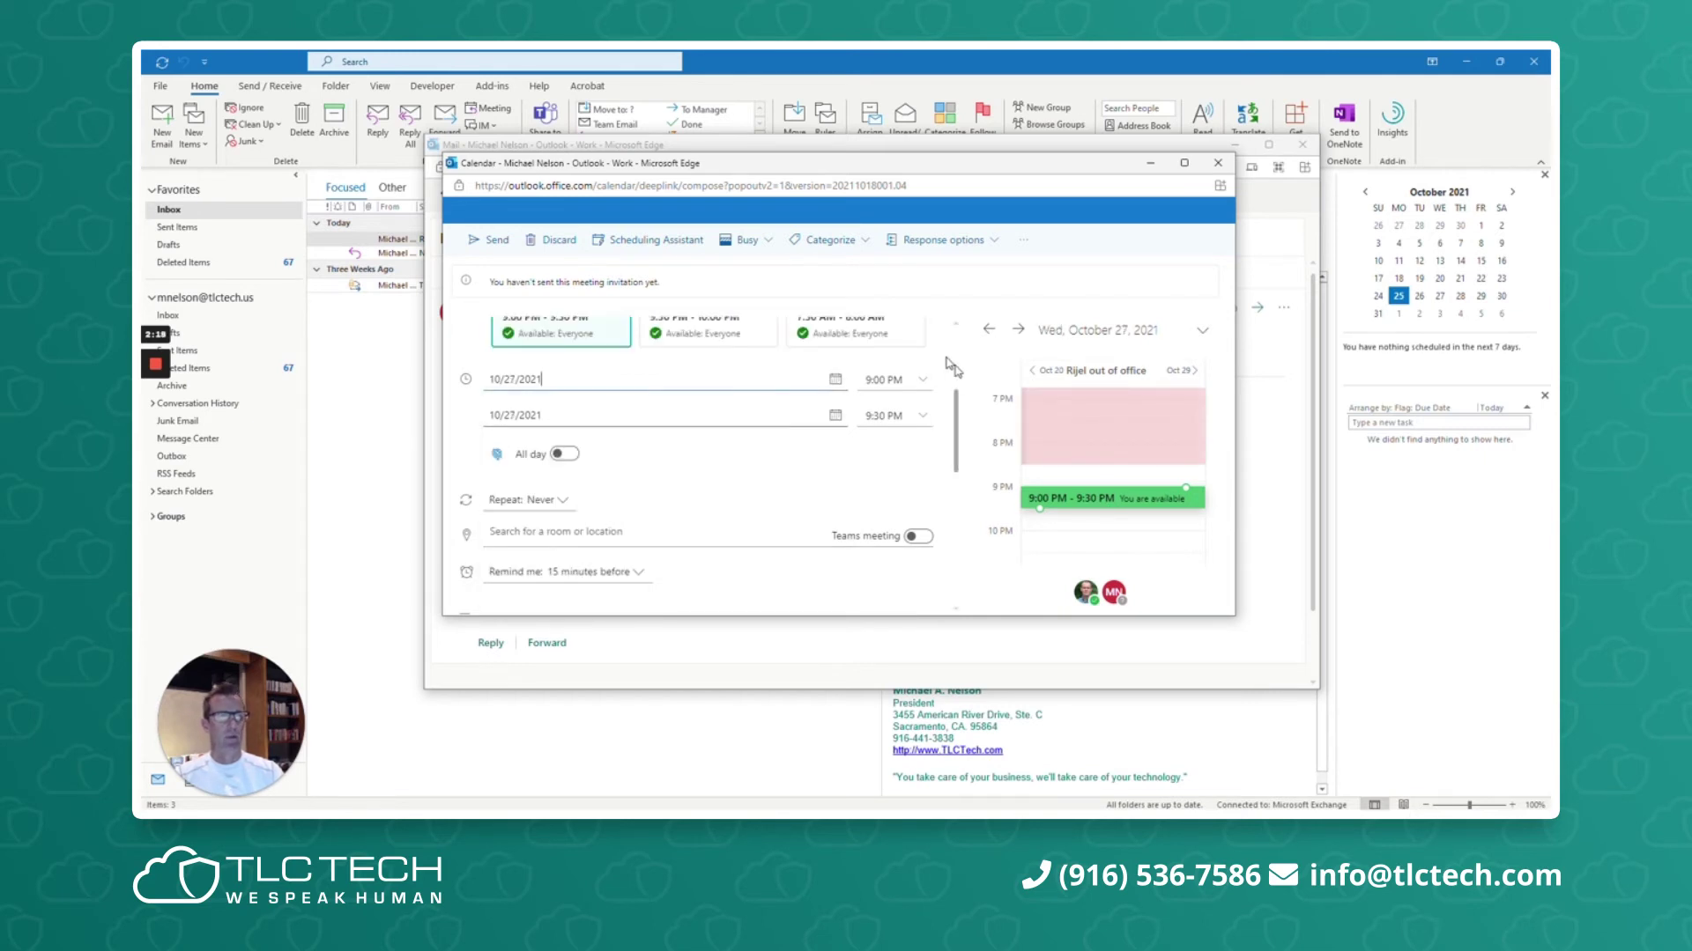
{"action": "left_click", "coordinate": [923, 380]}
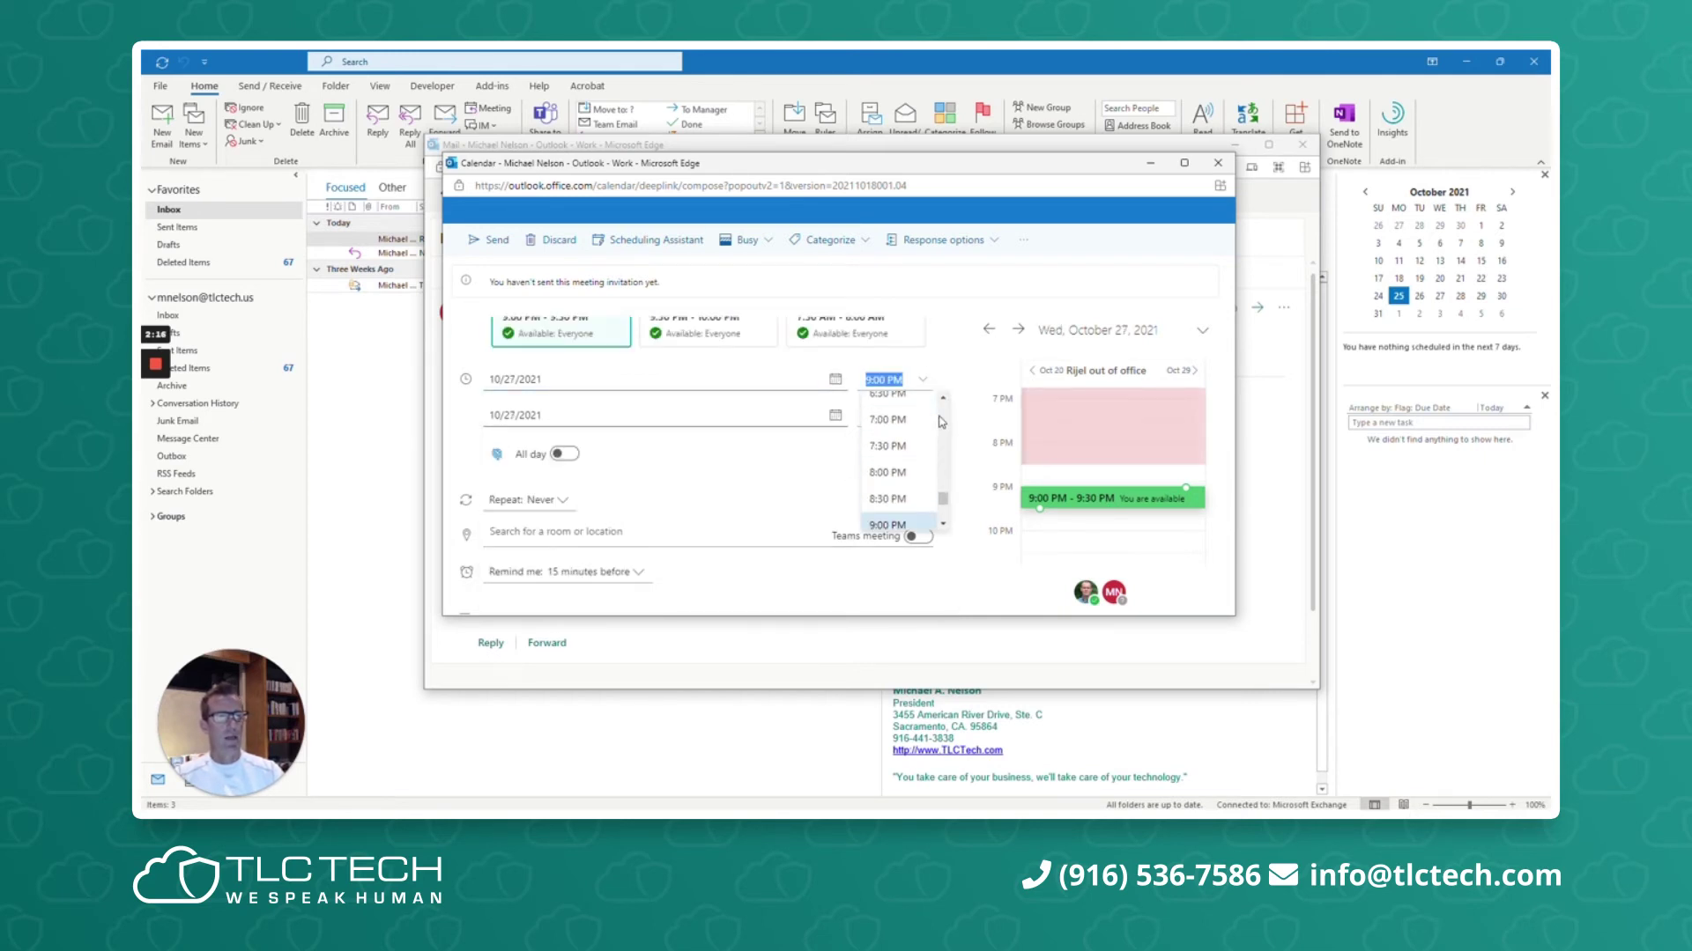
{"action": "scroll", "coordinate": [942, 422], "scroll_direction": "up", "scroll_amount": 5}
{"action": "left_click", "coordinate": [887, 428]}
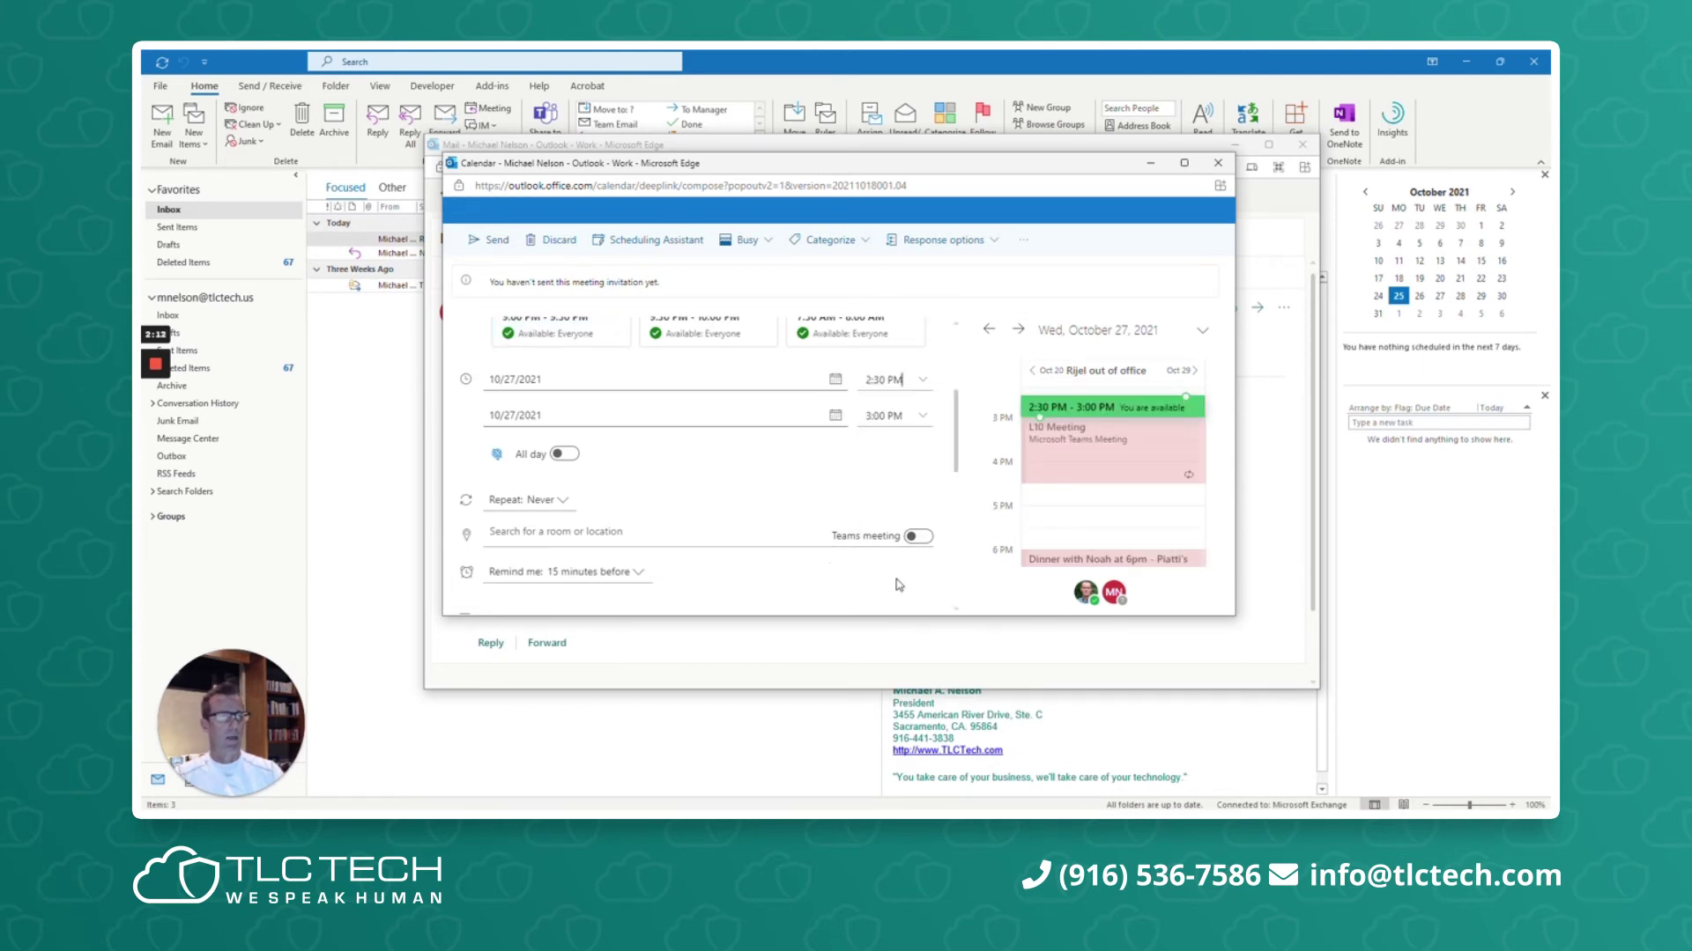
Close the meeting draft without sending it.
{"action": "scroll", "coordinate": [903, 560], "scroll_direction": "up", "scroll_amount": 3}
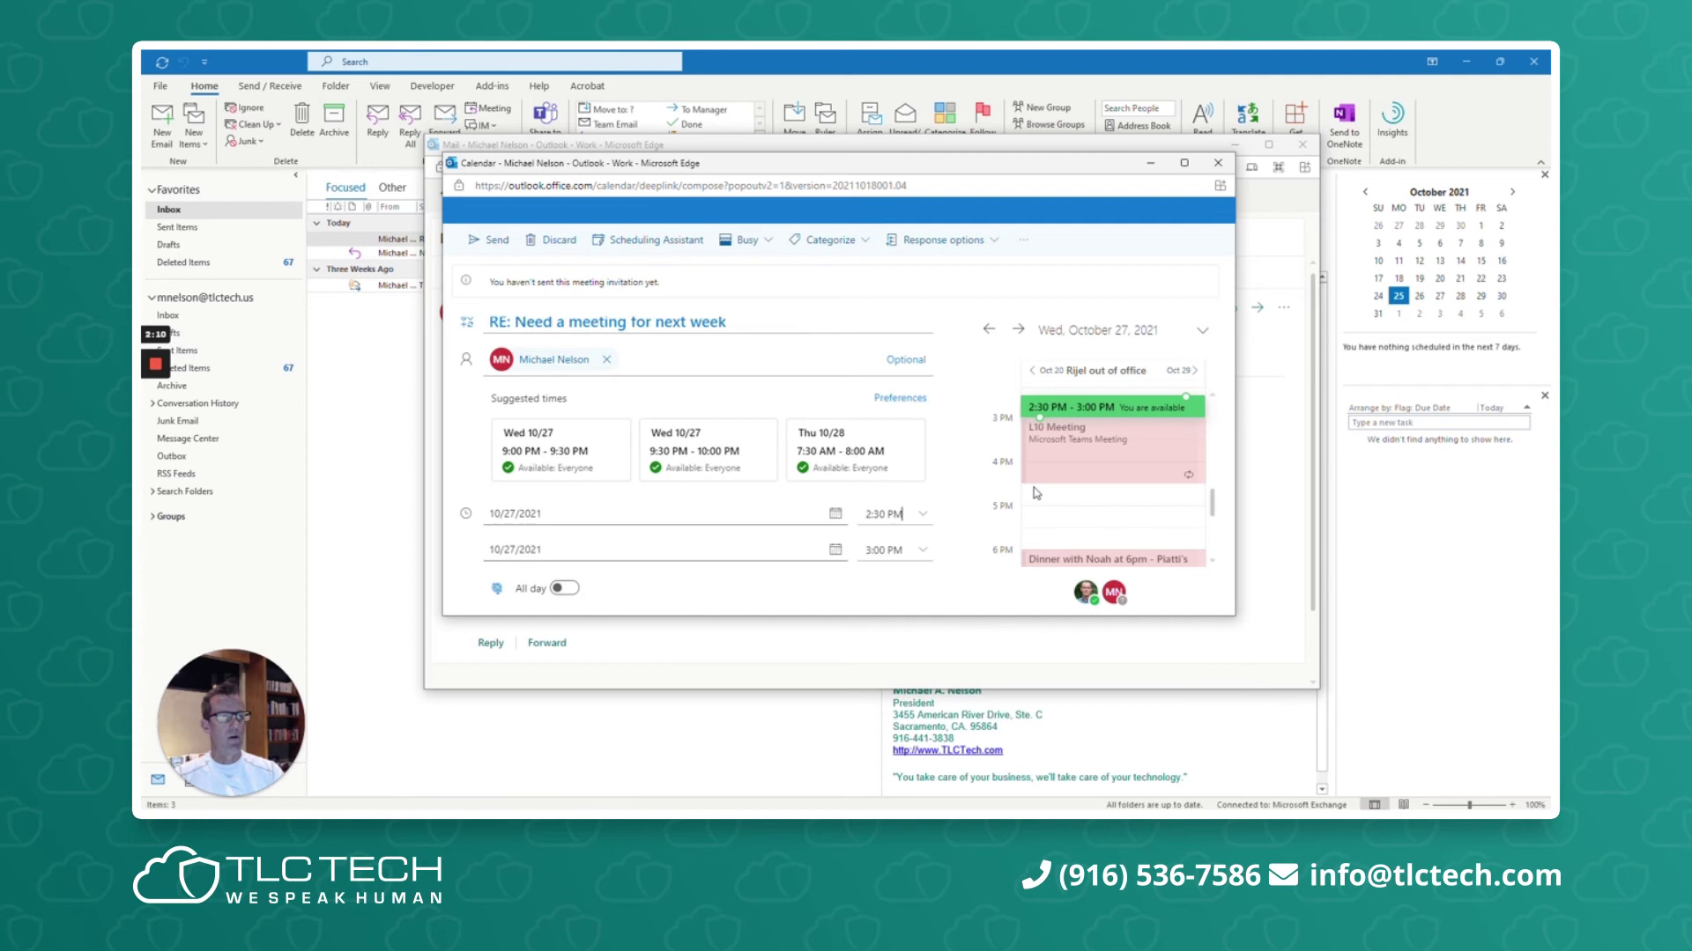
{"action": "scroll", "coordinate": [1036, 493], "scroll_direction": "up", "scroll_amount": 2}
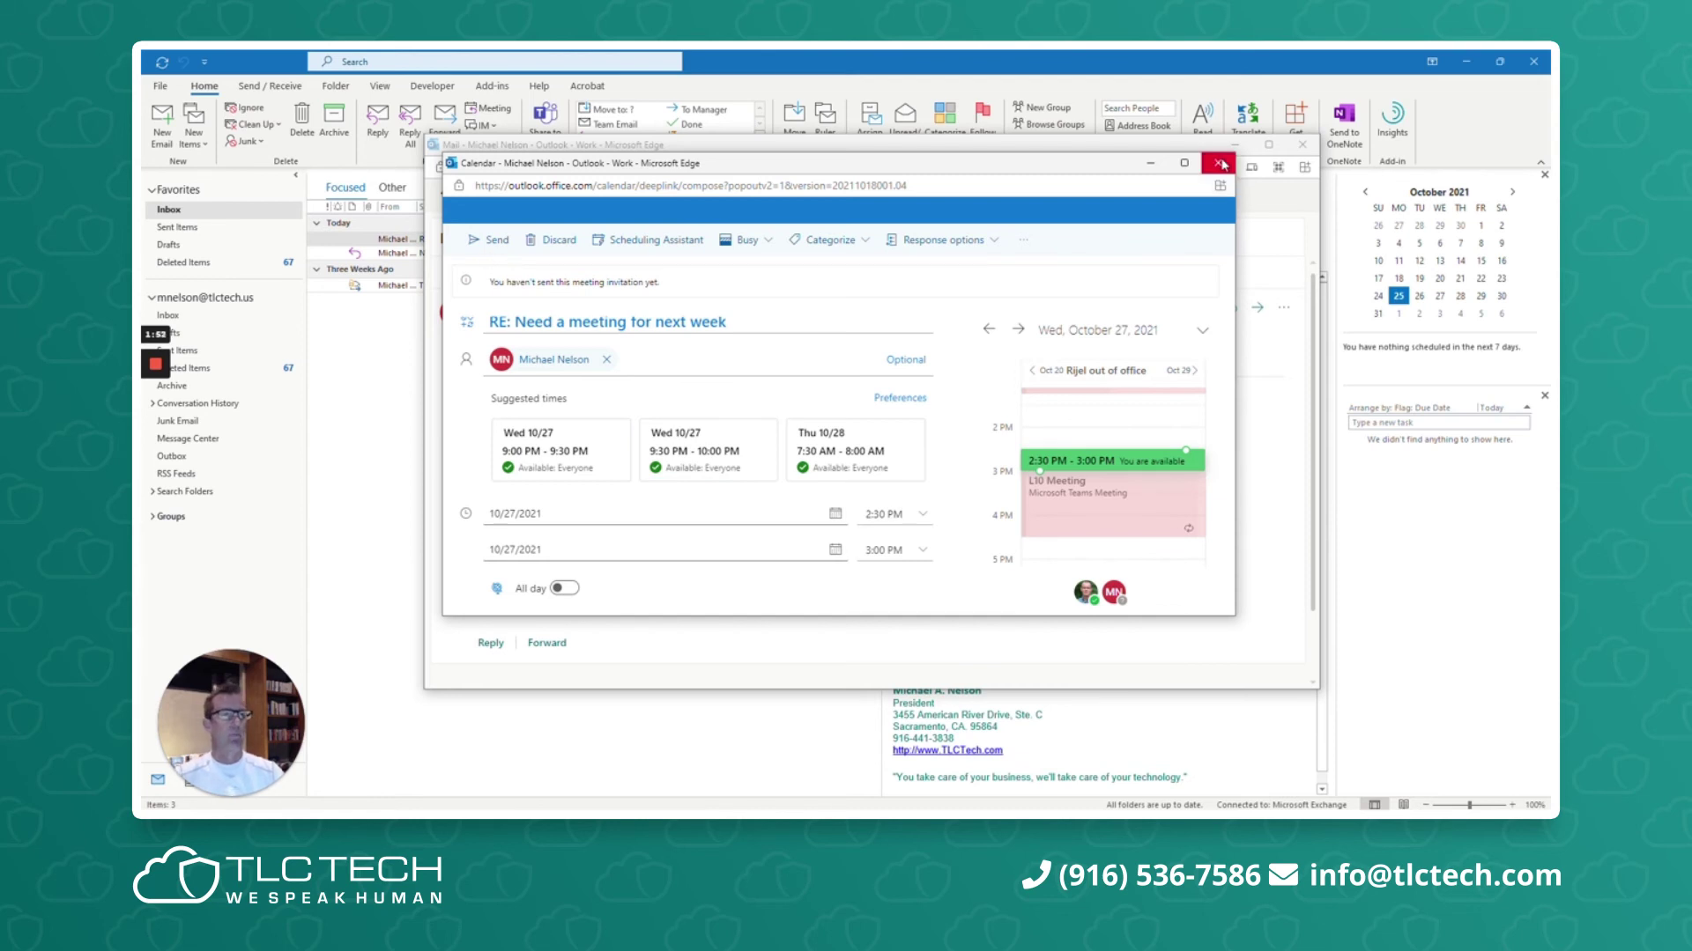
{"action": "left_click", "coordinate": [1220, 163]}
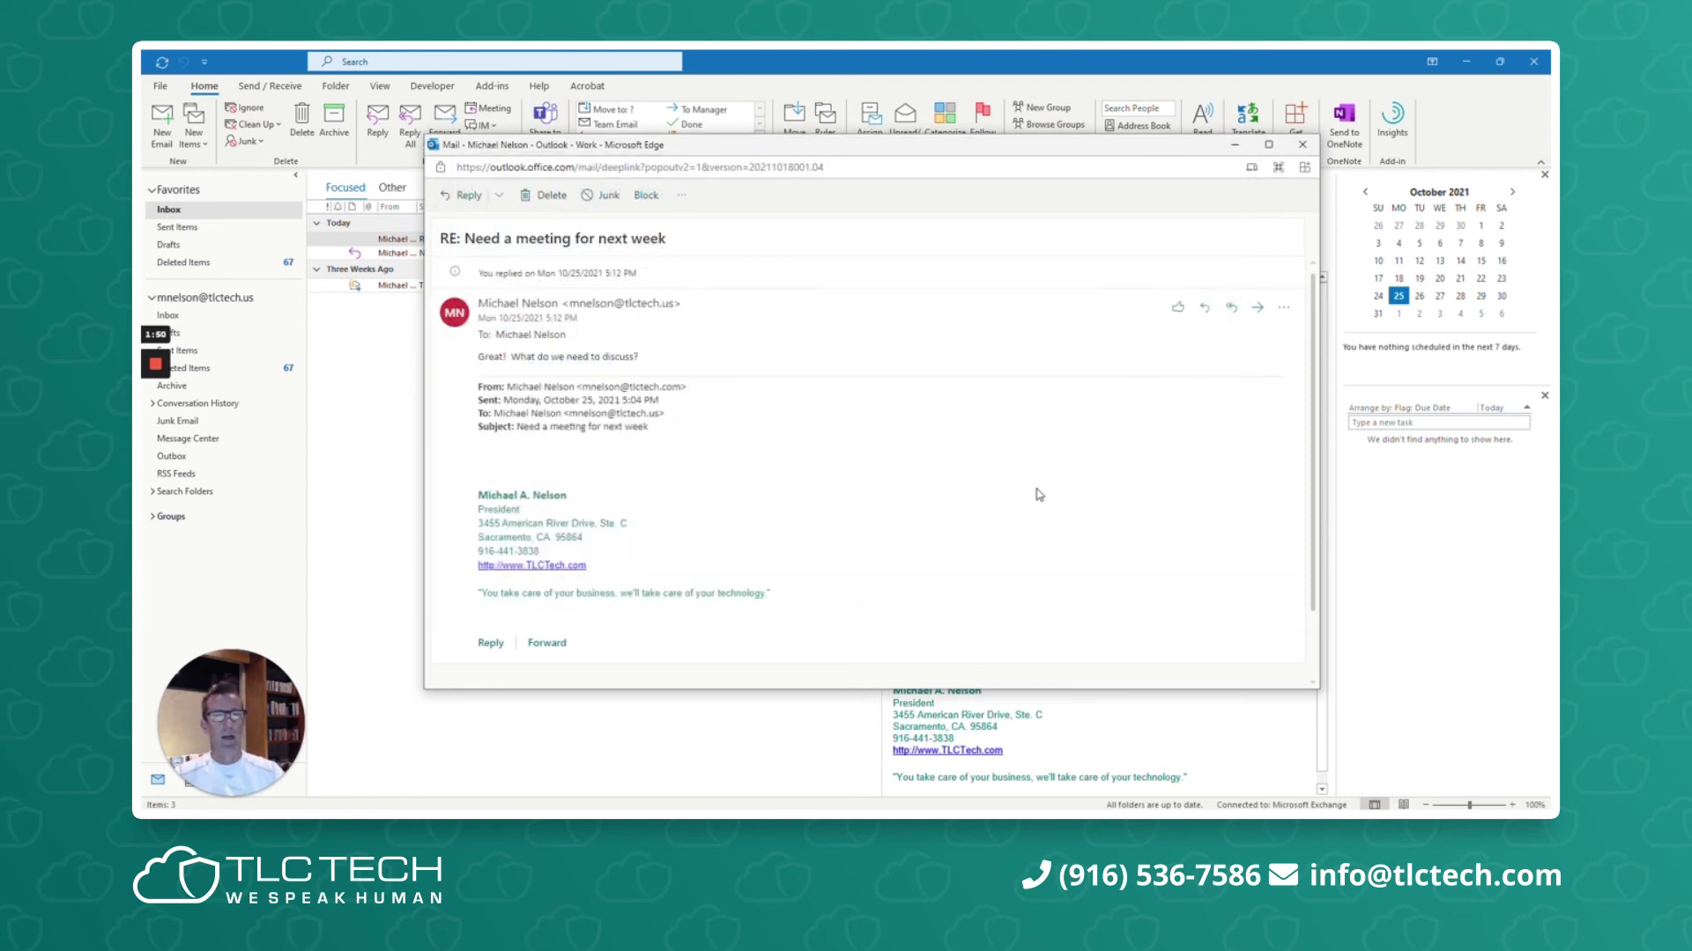
Look at Other reply actions under More actions, then close the pop-out message window.
{"action": "left_click", "coordinate": [1283, 307]}
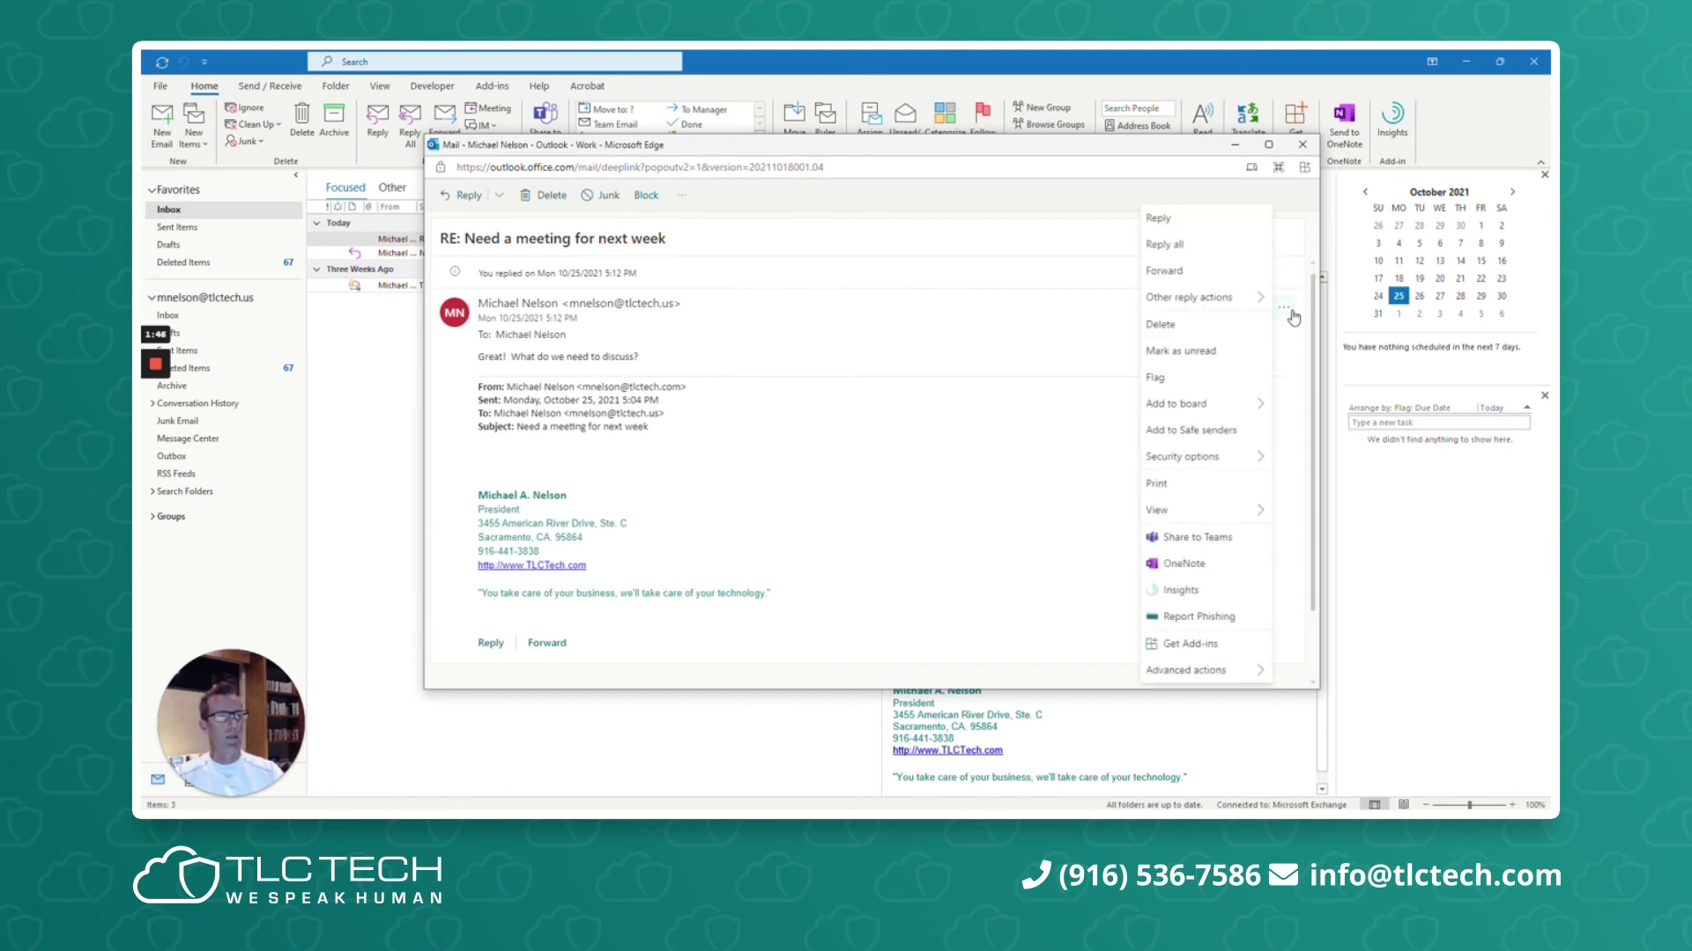
{"action": "mouse_move", "coordinate": [1207, 297]}
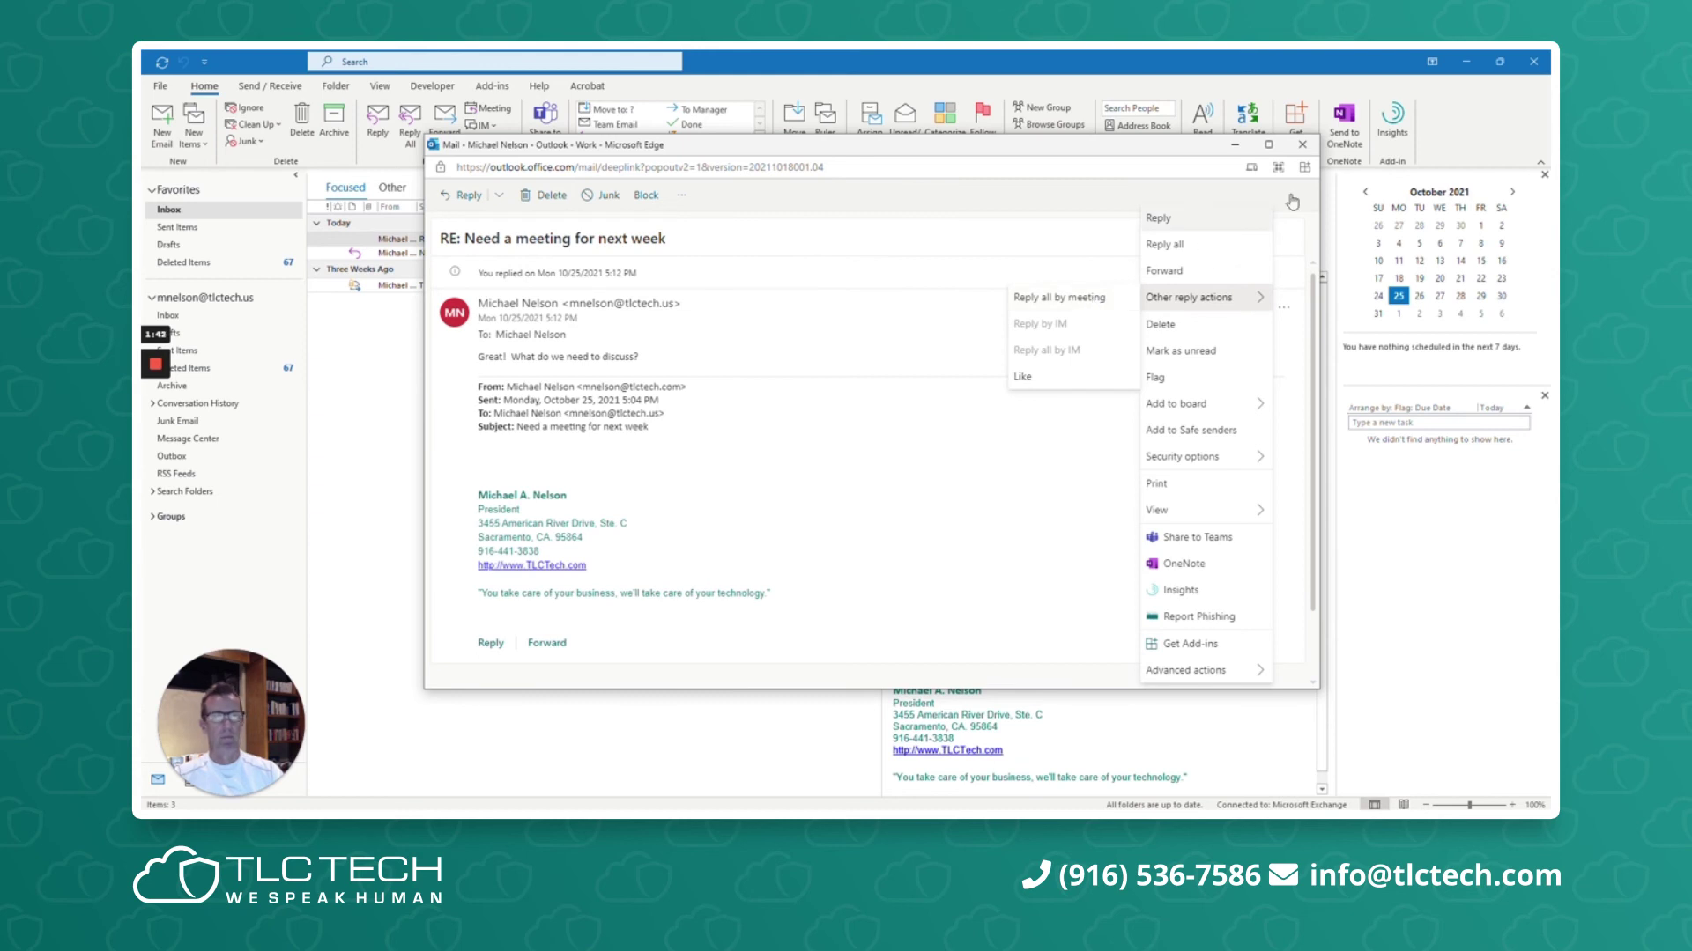
{"action": "left_click", "coordinate": [1302, 145]}
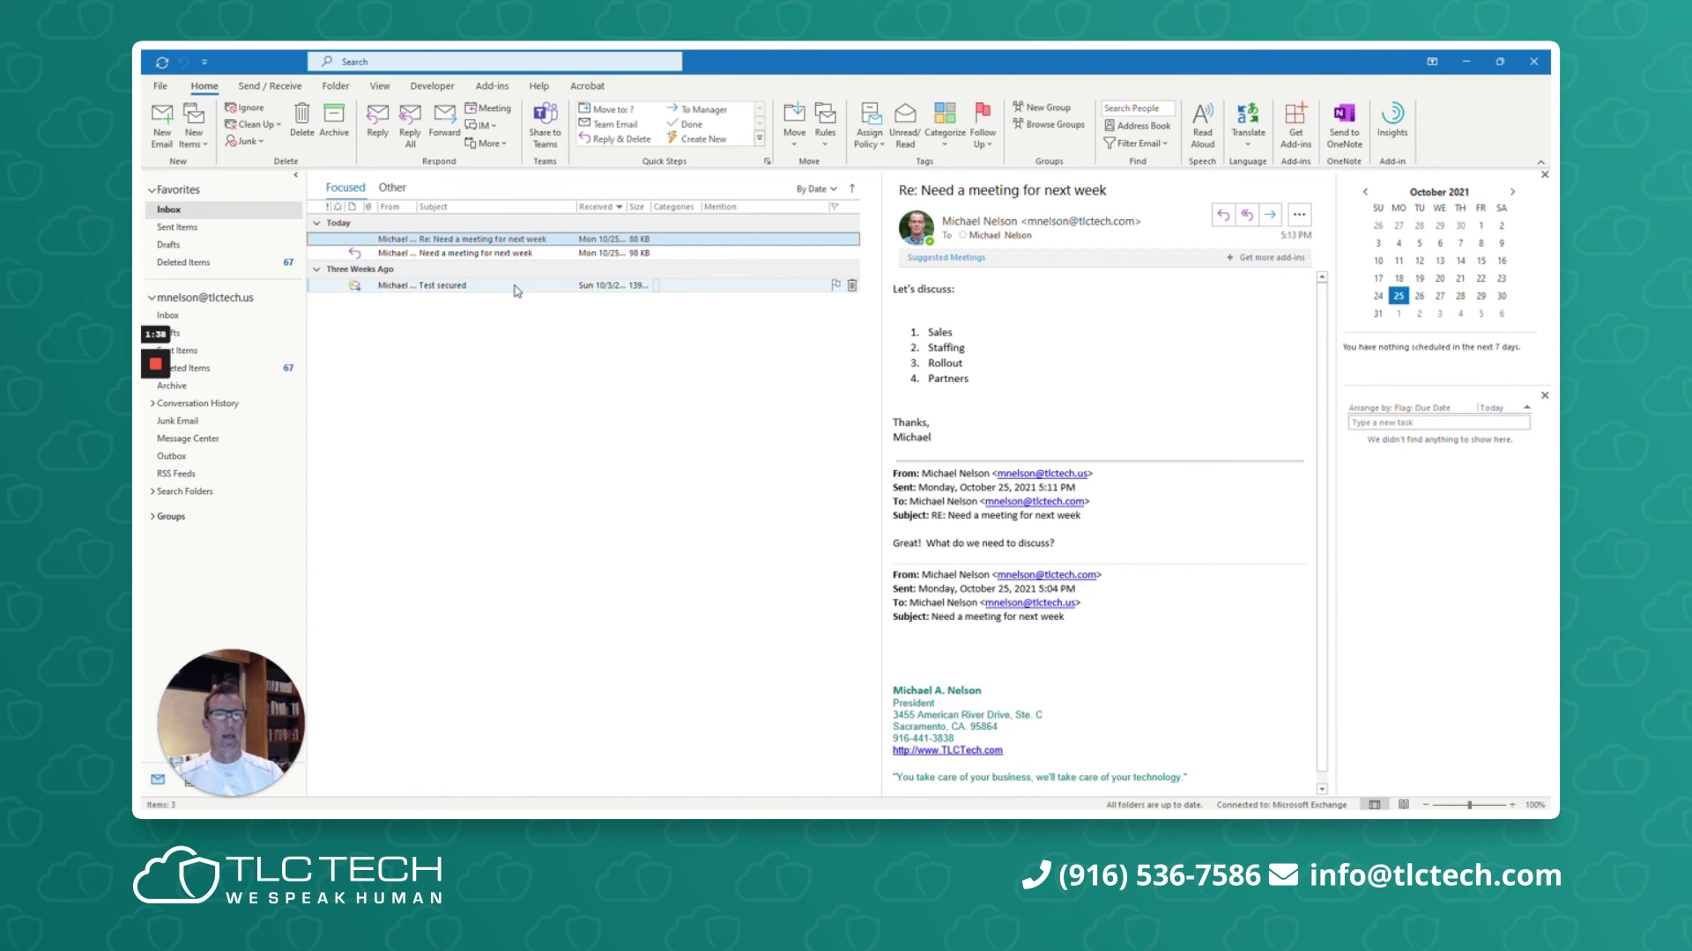
Reply to the thread with a meeting invitation from Home > Respond > Meeting.
{"action": "left_click", "coordinate": [499, 109]}
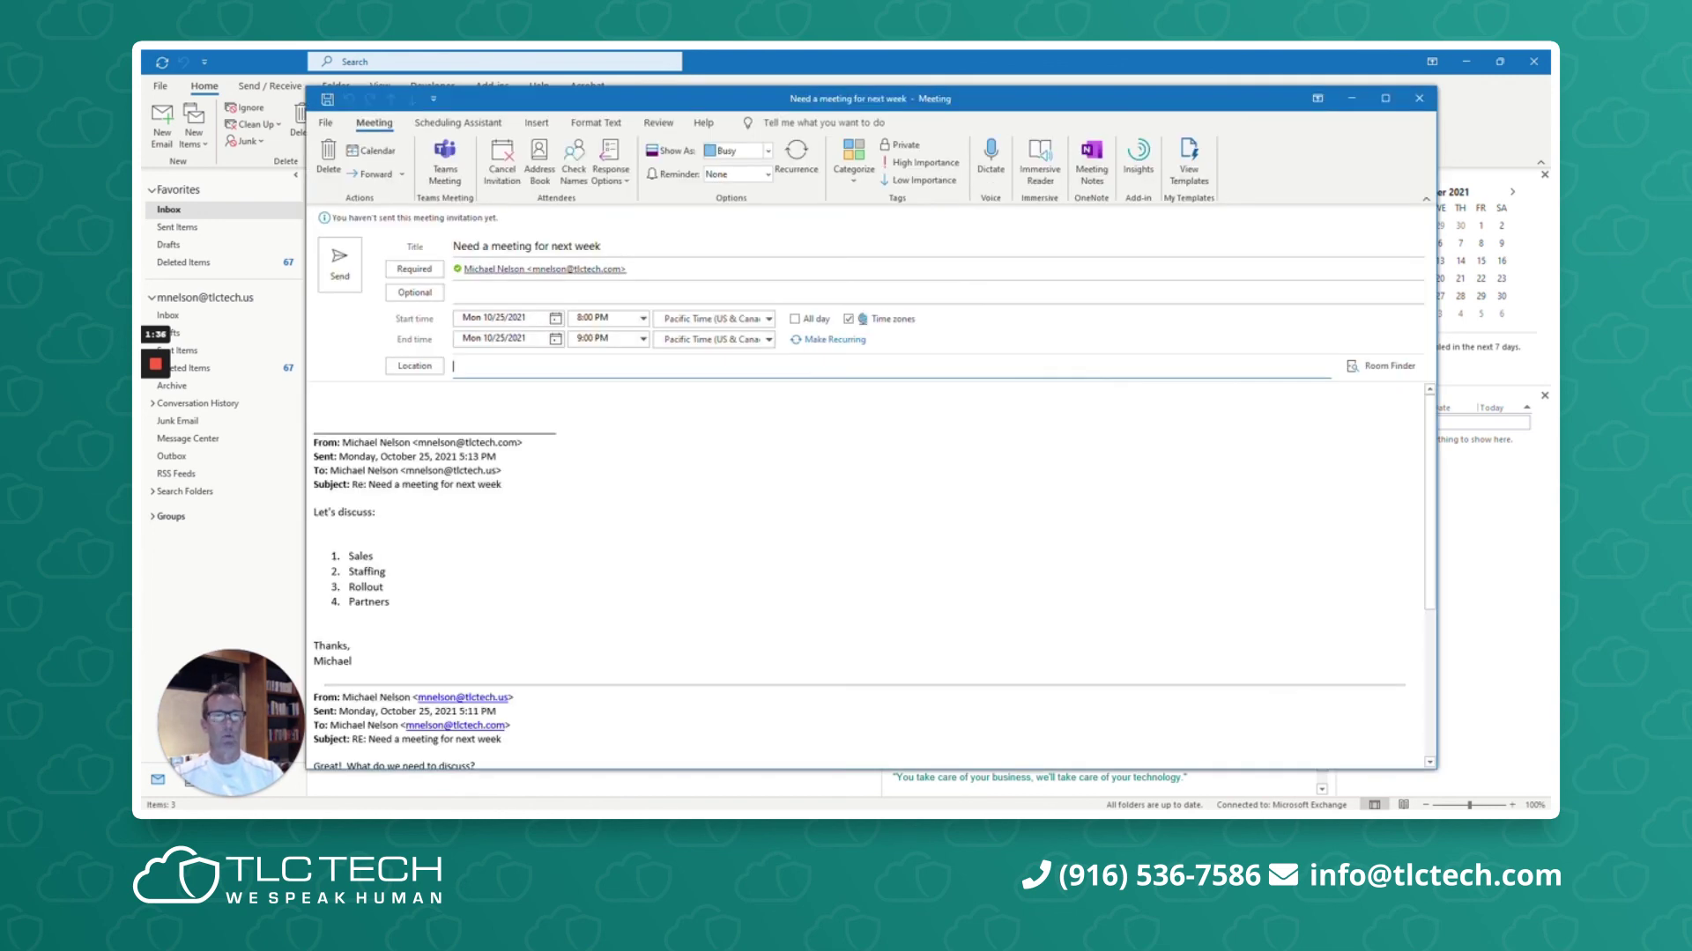